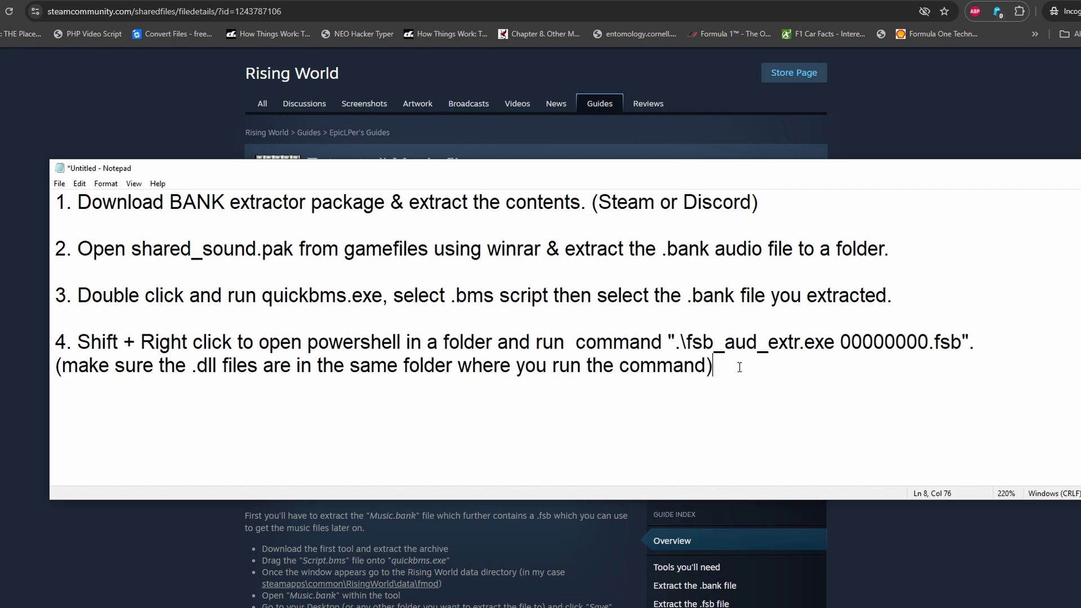
# Bring the Steam guide 'Extract all Music files' to the front in the browser
pyautogui.click(216, 120)
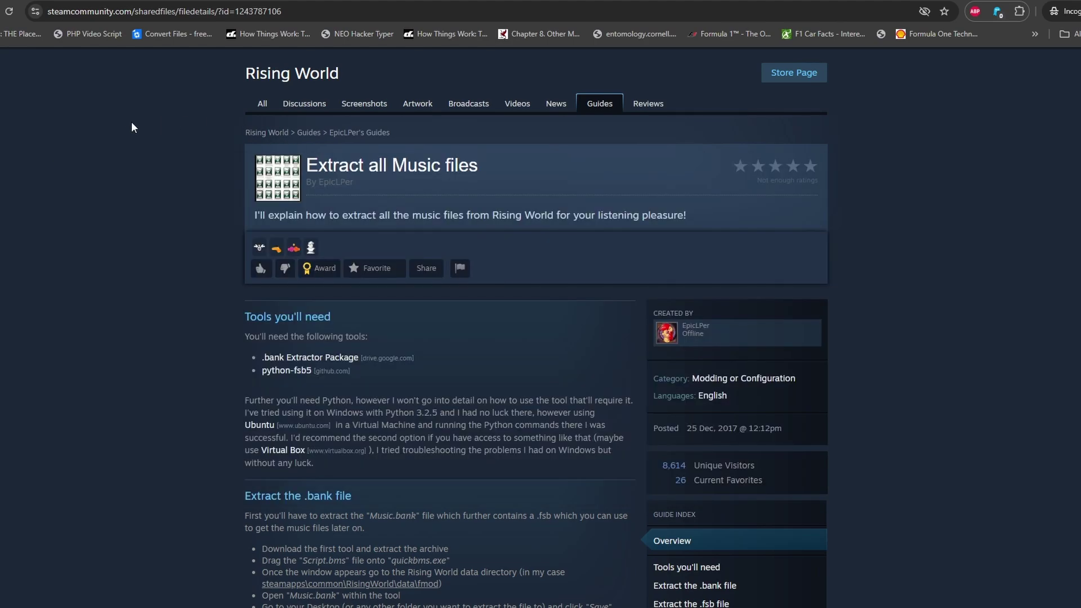
# Follow the guide's '.bank Extractor Package' link
pyautogui.click(349, 358)
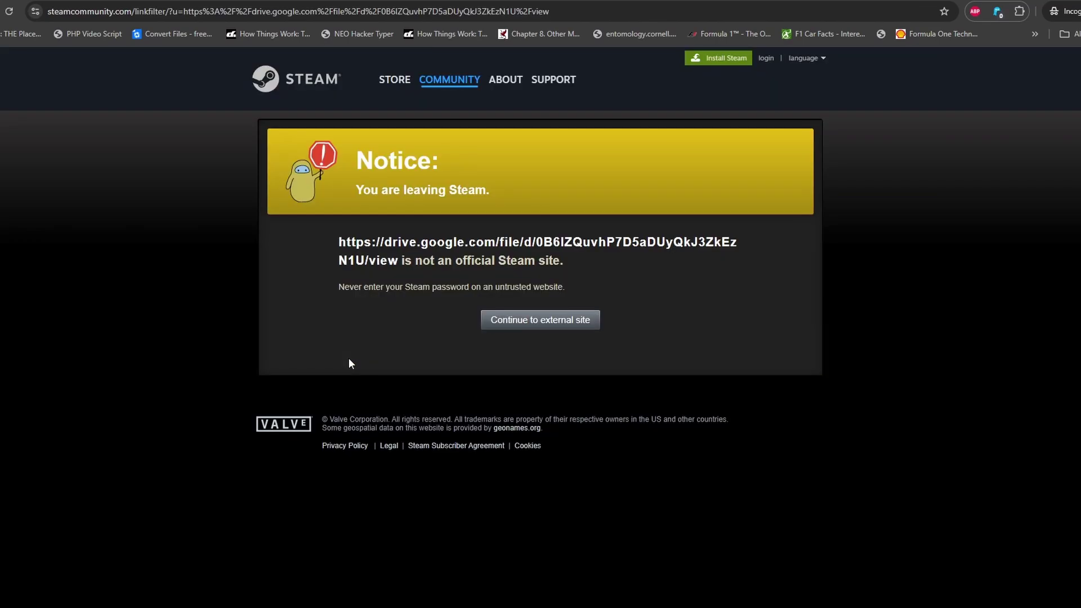
# Continue past Steam's leaving notice to the Google Drive extractor package
pyautogui.click(528, 322)
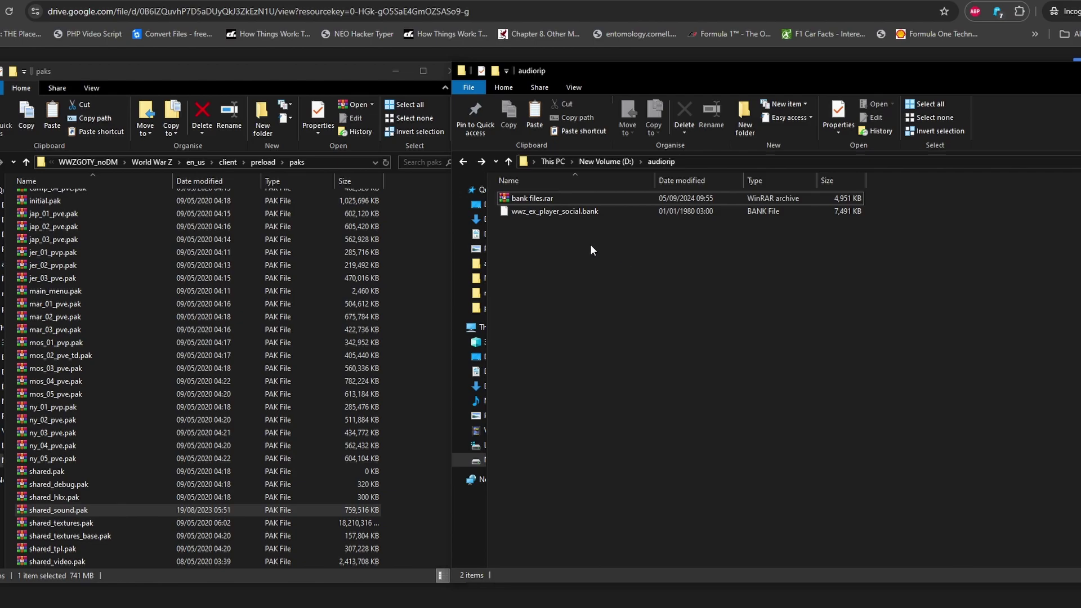
# Extract bank files.rar into a 'bank files' folder, check its tools, then return to audiorip
pyautogui.rightClick(528, 198)
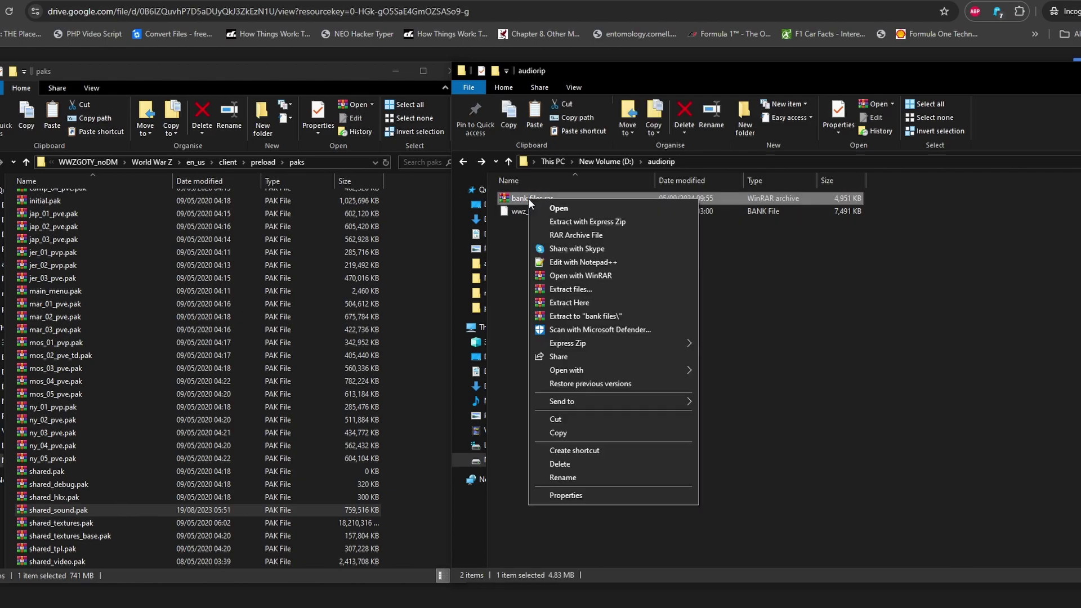
pyautogui.click(567, 315)
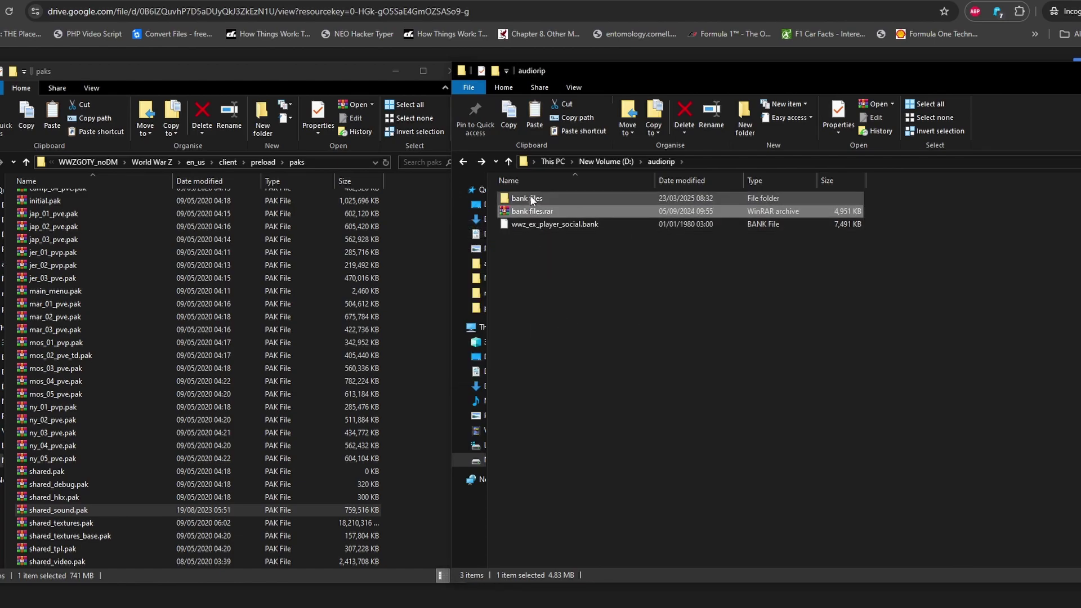
pyautogui.doubleClick(526, 200)
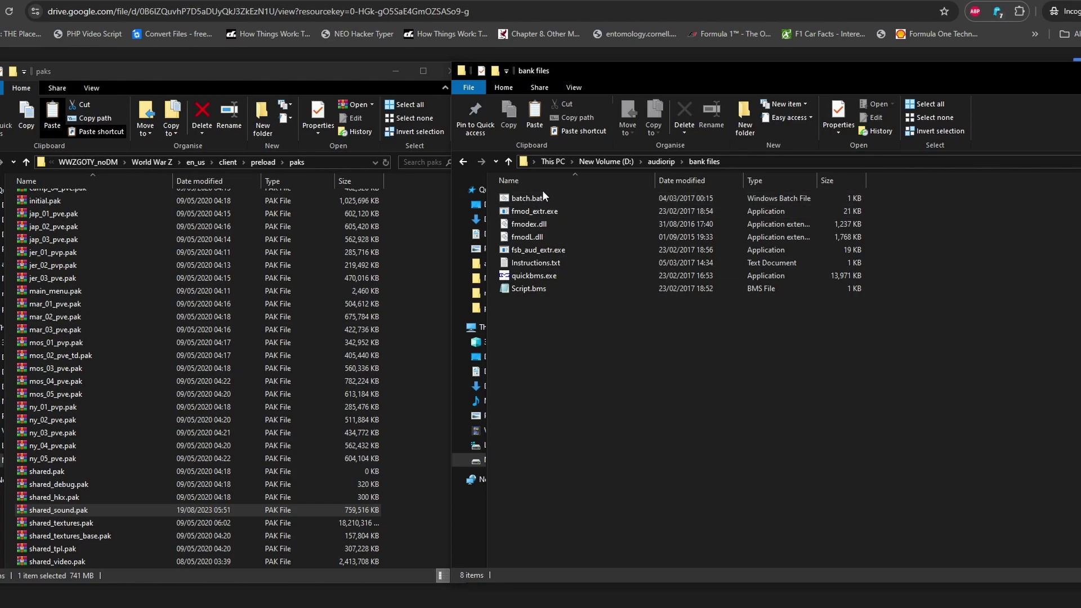
pyautogui.click(660, 163)
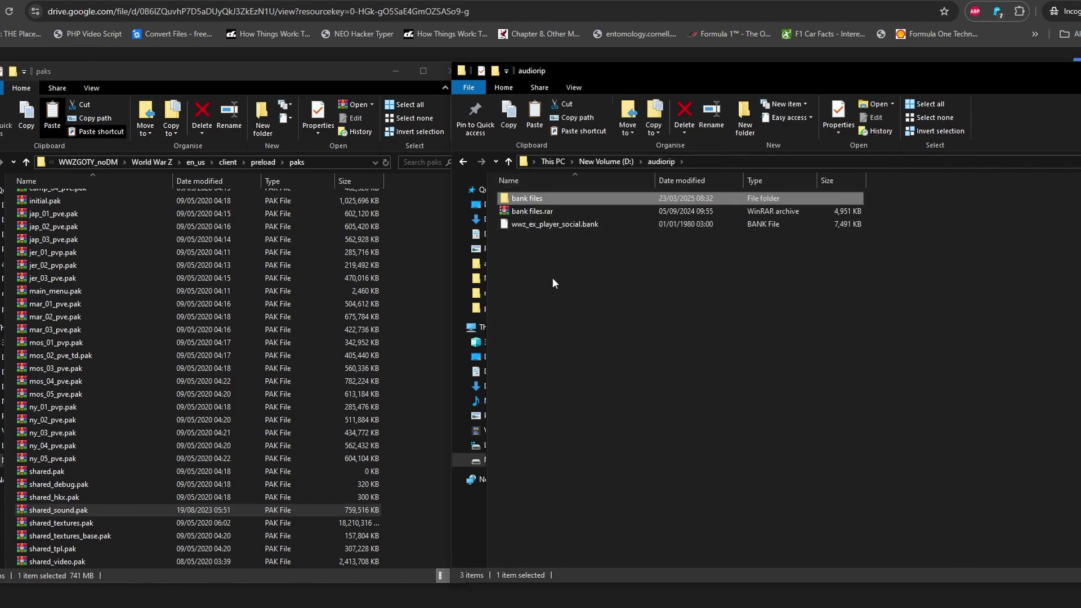
pyautogui.click(552, 278)
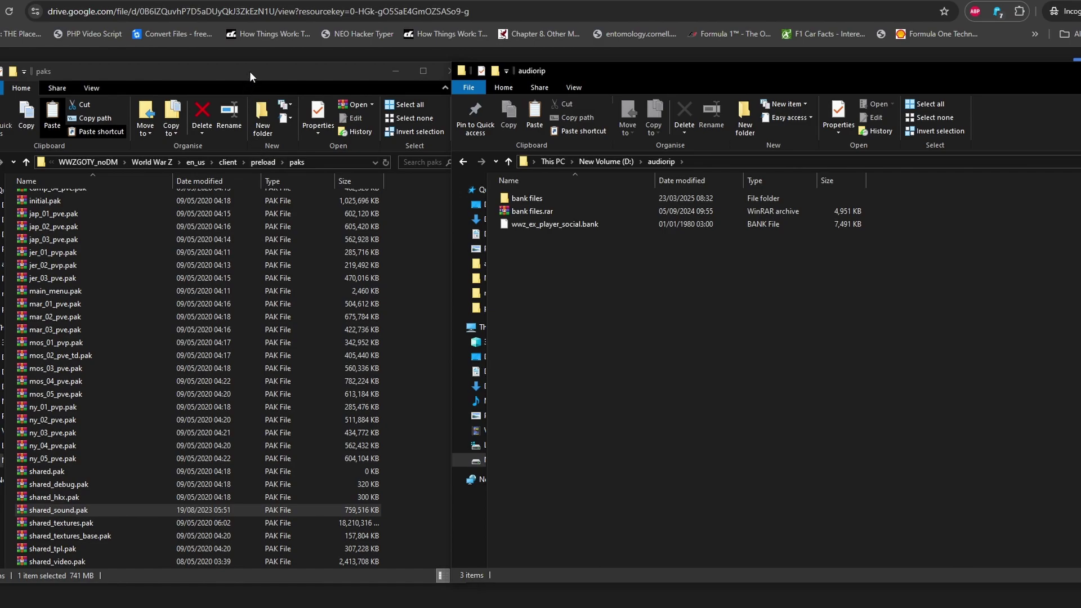
# Float the second Explorer window and go up to the World War Z install folder
pyautogui.moveTo(250, 71); pyautogui.dragTo(447, 66)
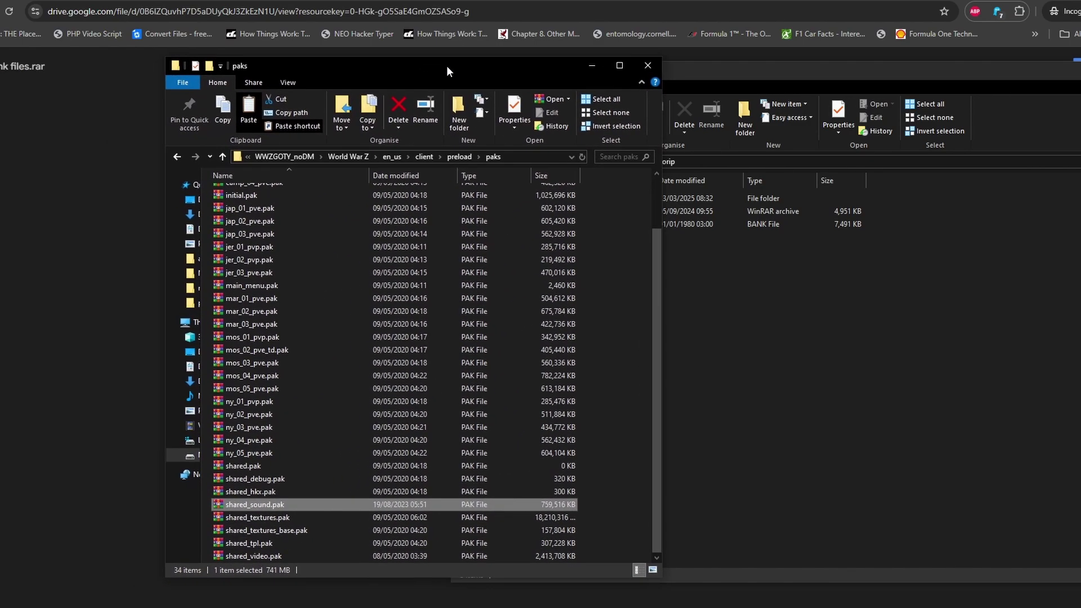
pyautogui.click(385, 155)
pyautogui.click(454, 157)
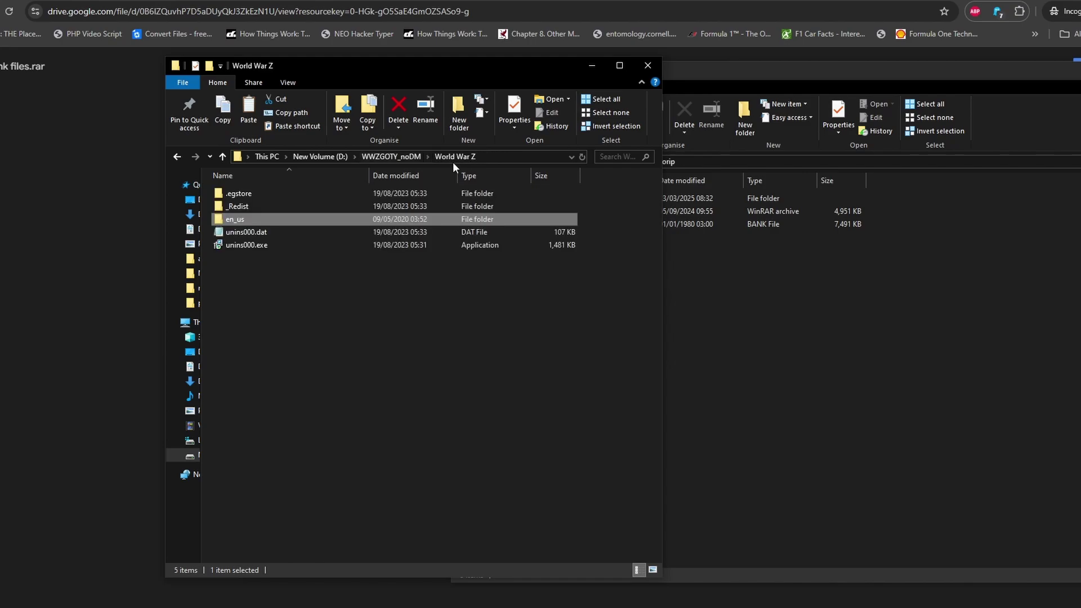
pyautogui.click(392, 319)
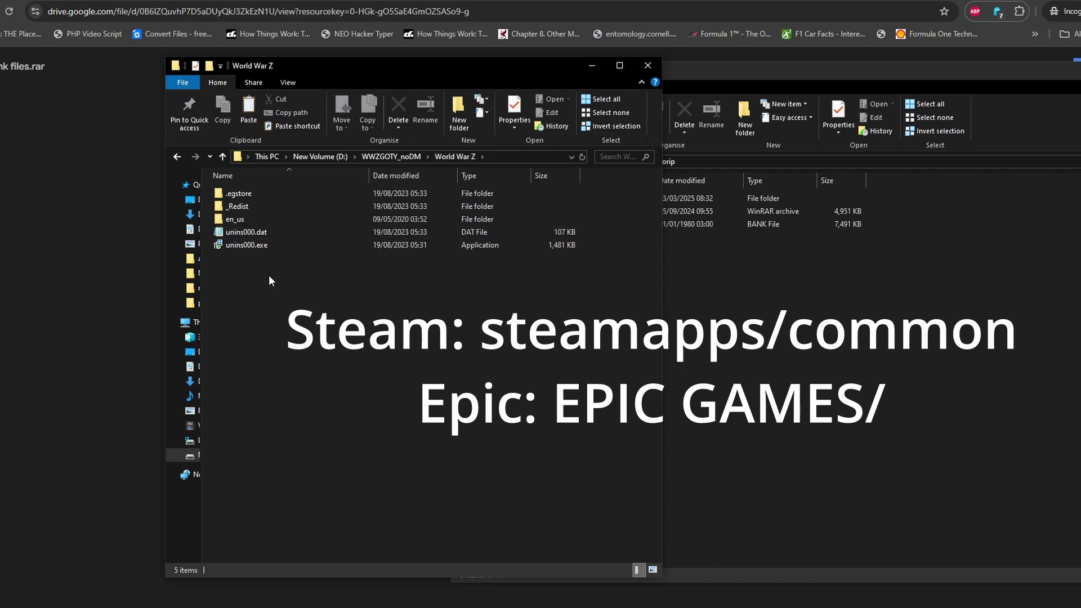
# Open en_us\client\preload\paks and select shared_sound.pak
pyautogui.moveTo(246, 223)
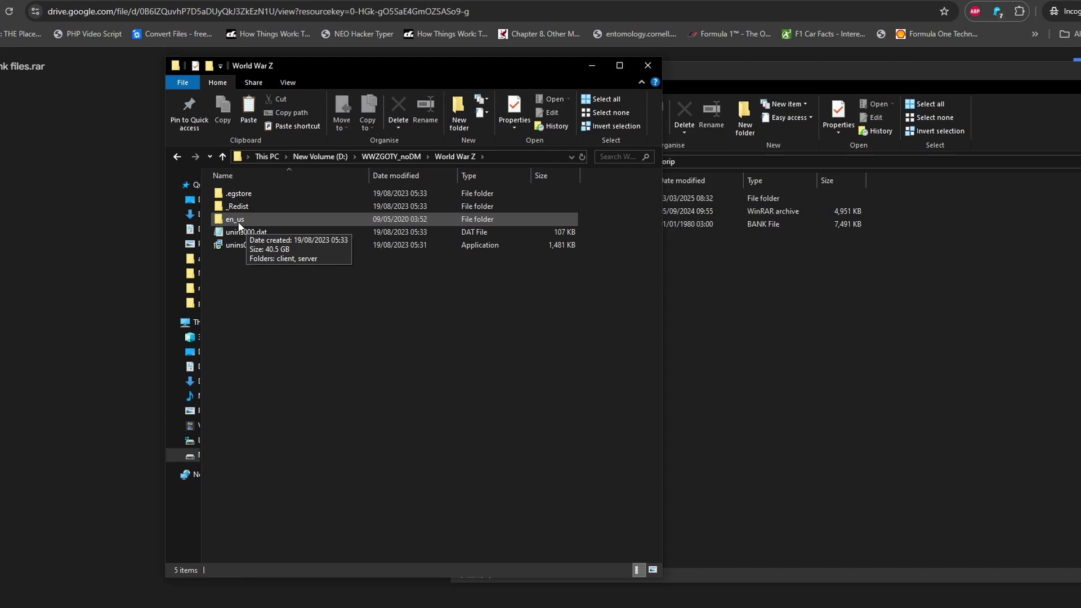
pyautogui.doubleClick(236, 221)
pyautogui.doubleClick(245, 193)
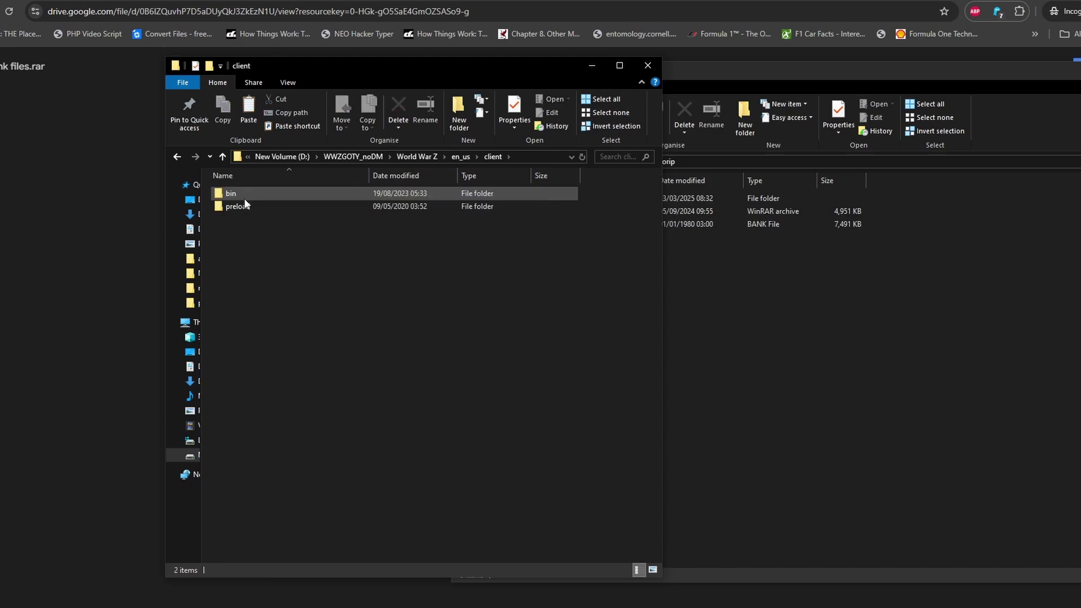
pyautogui.doubleClick(244, 206)
pyautogui.doubleClick(242, 194)
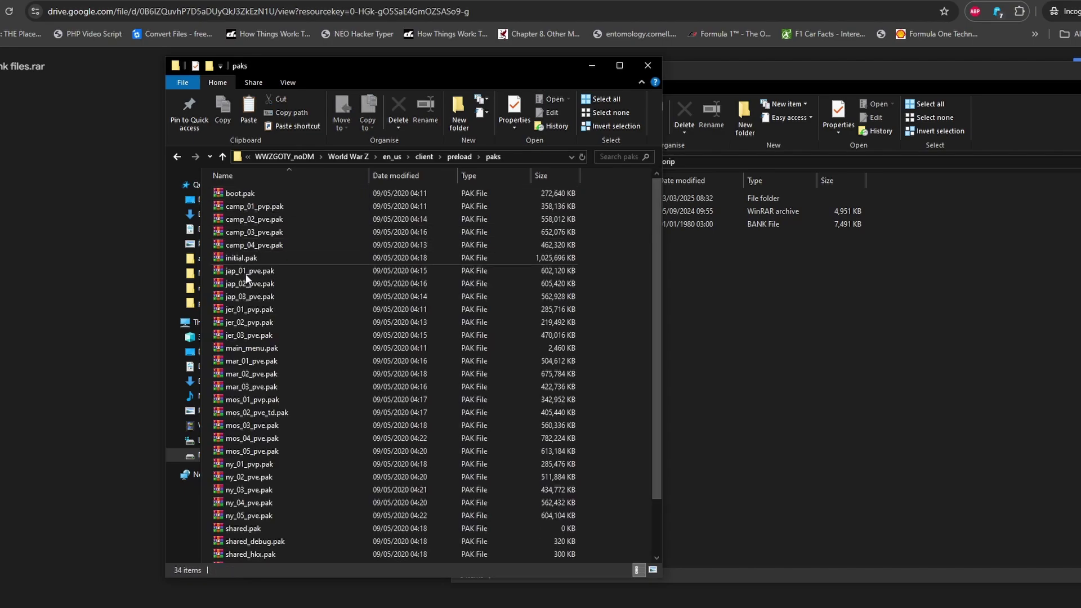
pyautogui.scroll(-2, 326, 424)
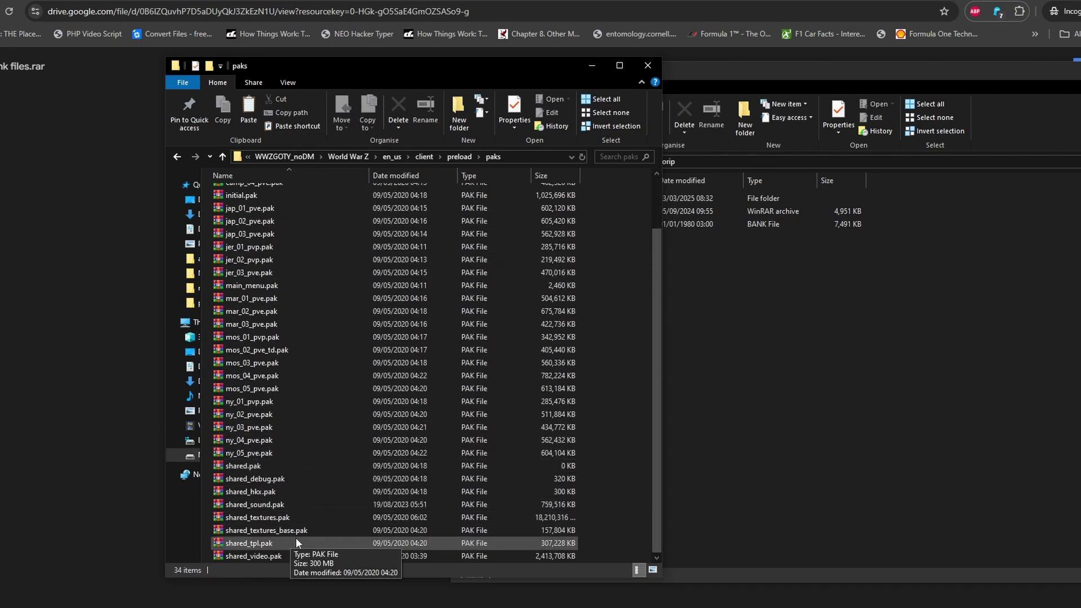
pyautogui.click(245, 506)
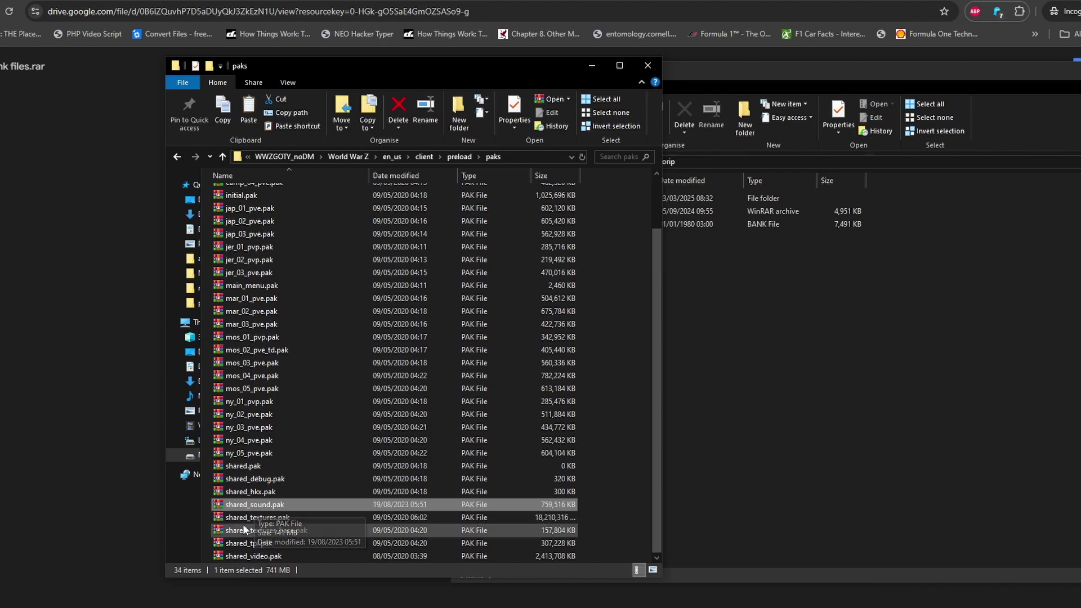
# Open shared_sound.pak in WinRAR and browse the .bank files in its sound folder
pyautogui.doubleClick(255, 506)
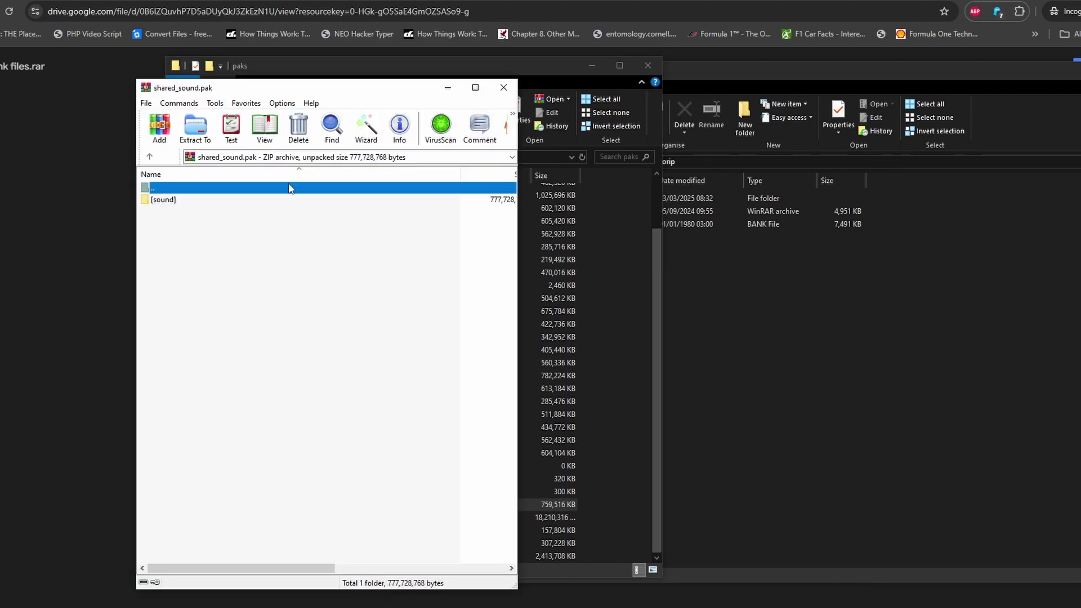
pyautogui.moveTo(270, 82); pyautogui.dragTo(583, 83)
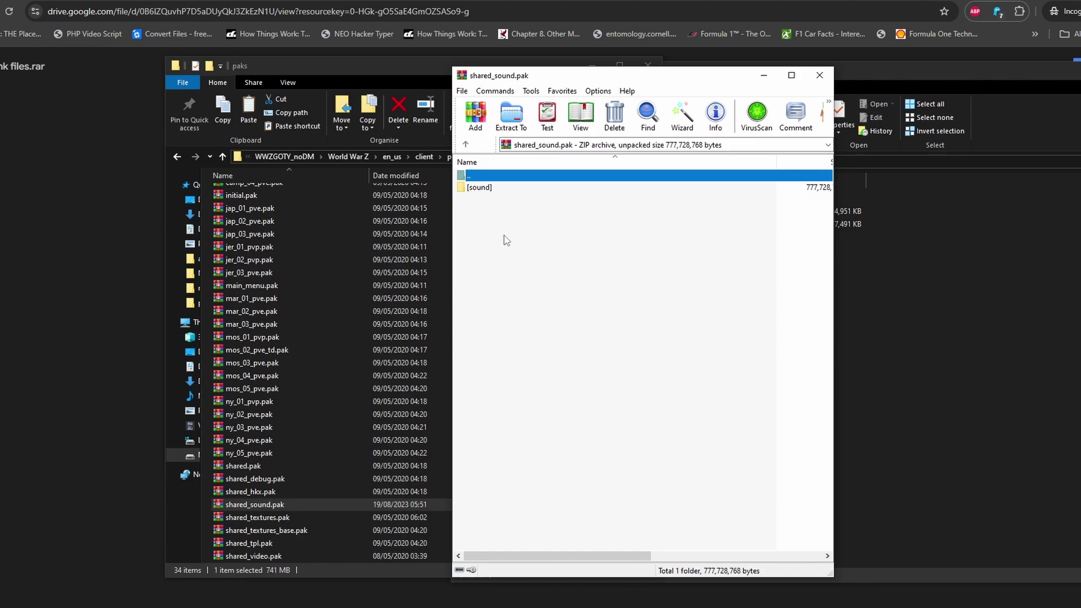
pyautogui.doubleClick(479, 188)
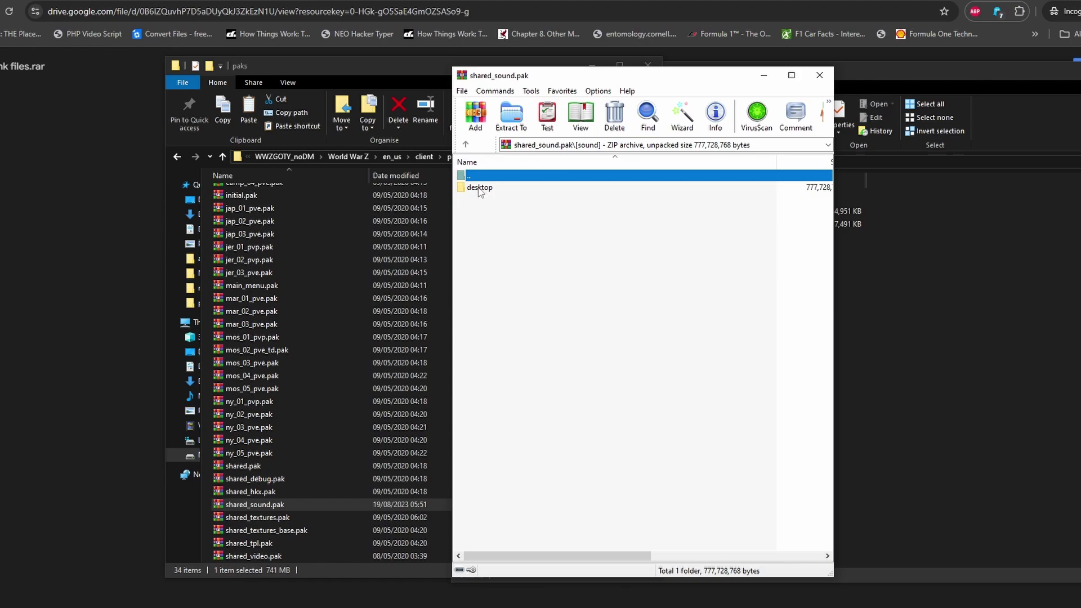
pyautogui.doubleClick(479, 188)
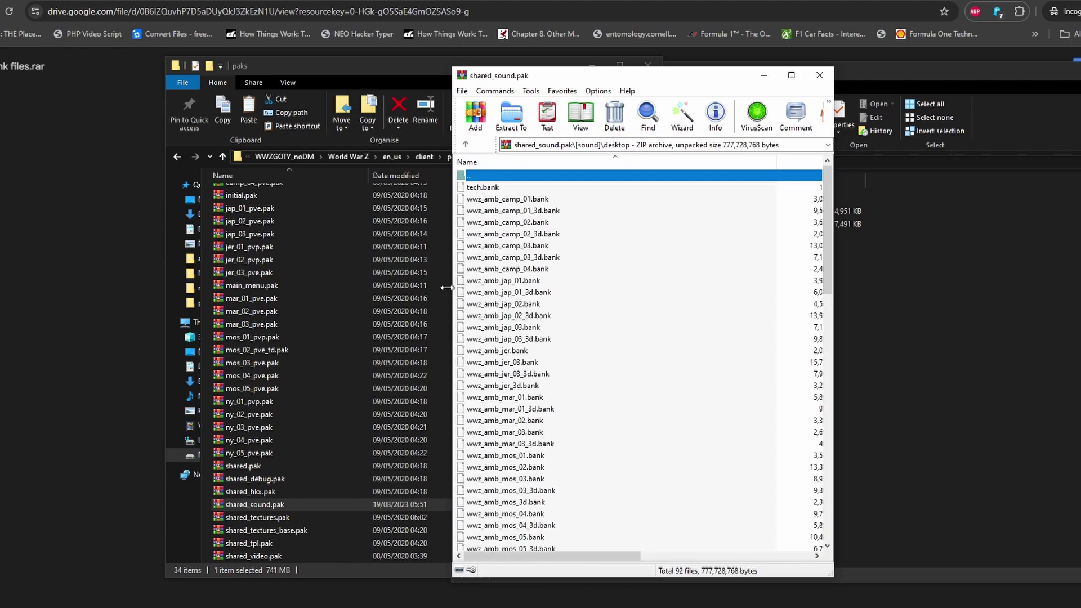
pyautogui.moveTo(447, 288); pyautogui.dragTo(349, 269)
pyautogui.scroll(-5, 433, 269)
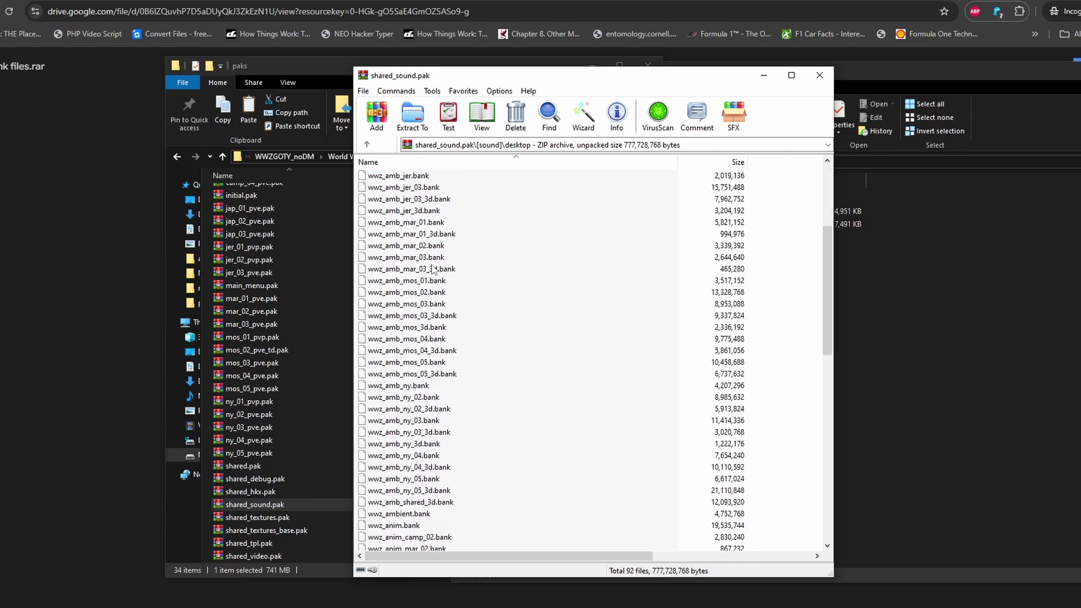
pyautogui.scroll(-6, 434, 269)
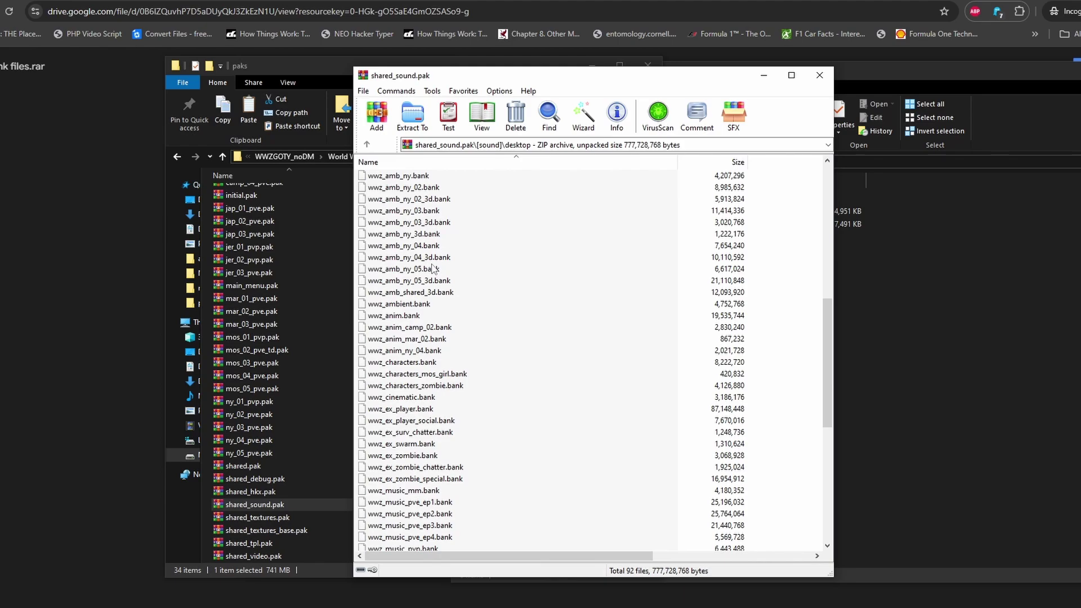
pyautogui.scroll(5, 432, 269)
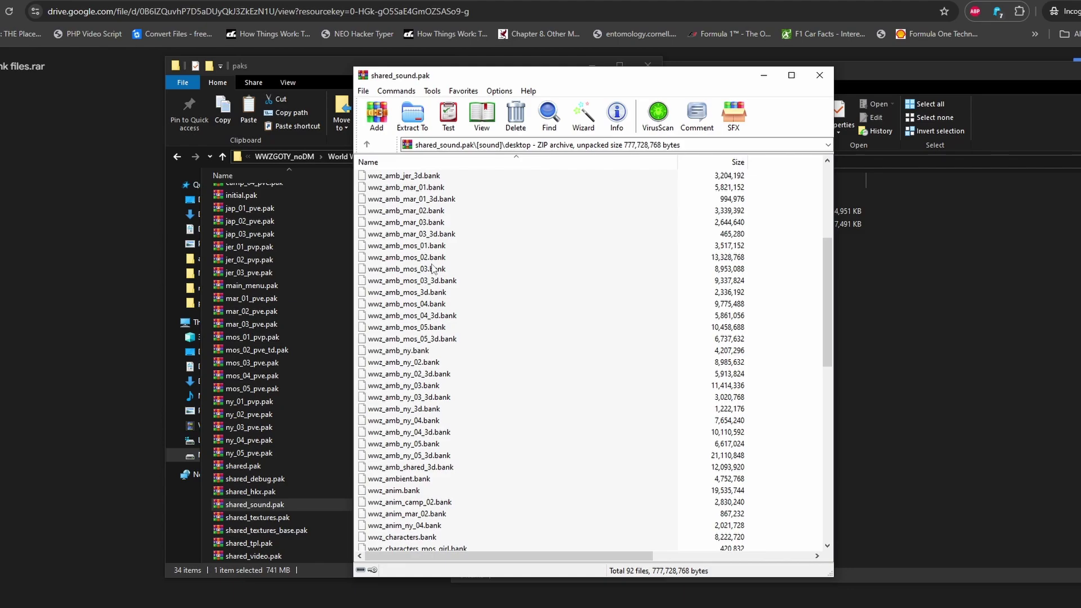
pyautogui.scroll(6, 396, 365)
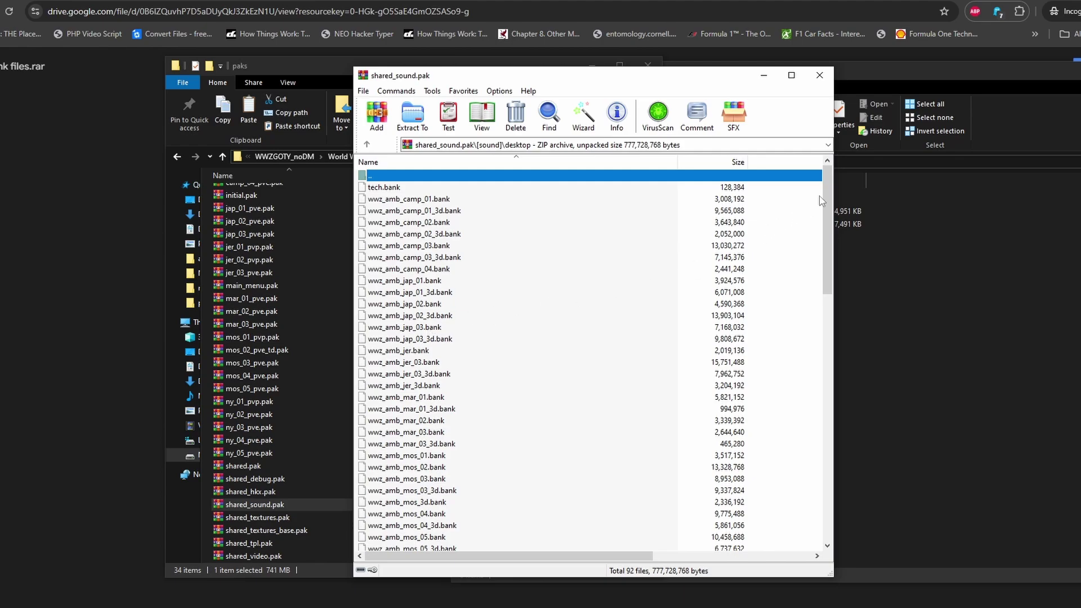
# Place WinRAR beside the audiorip window and select wwz_ex_player_social.bank
pyautogui.moveTo(825, 186); pyautogui.dragTo(776, 459)
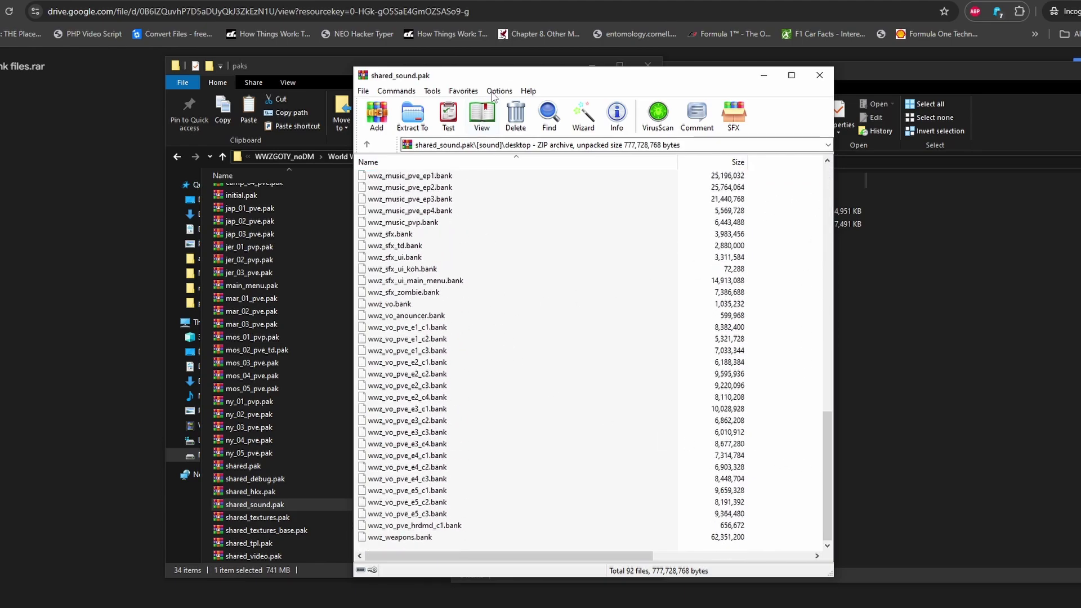
pyautogui.moveTo(511, 75); pyautogui.dragTo(287, 70)
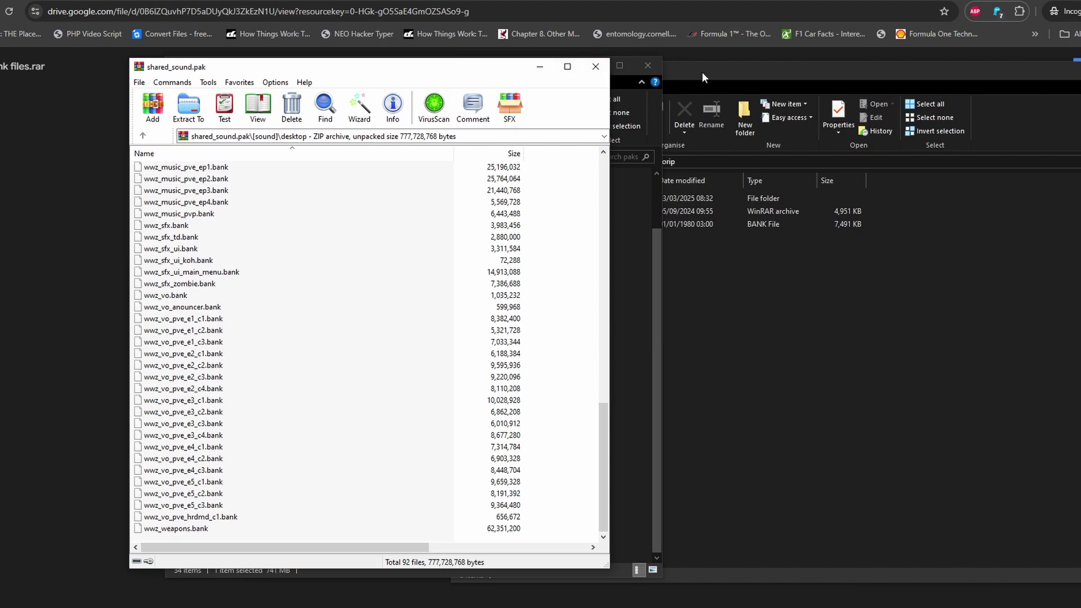
pyautogui.moveTo(701, 72); pyautogui.dragTo(799, 63)
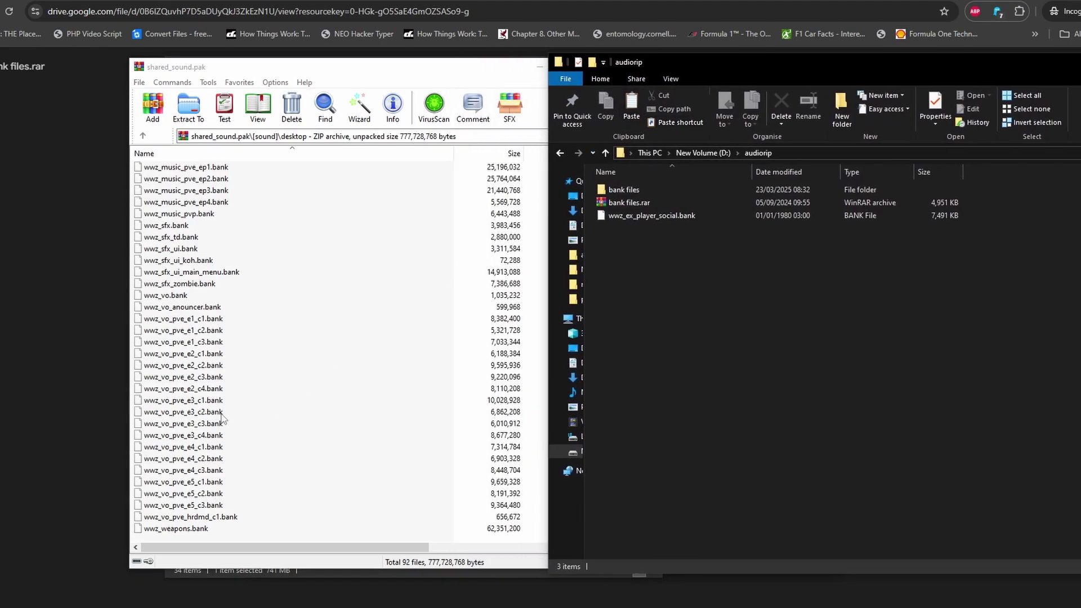
pyautogui.scroll(3, 213, 320)
pyautogui.scroll(2, 213, 318)
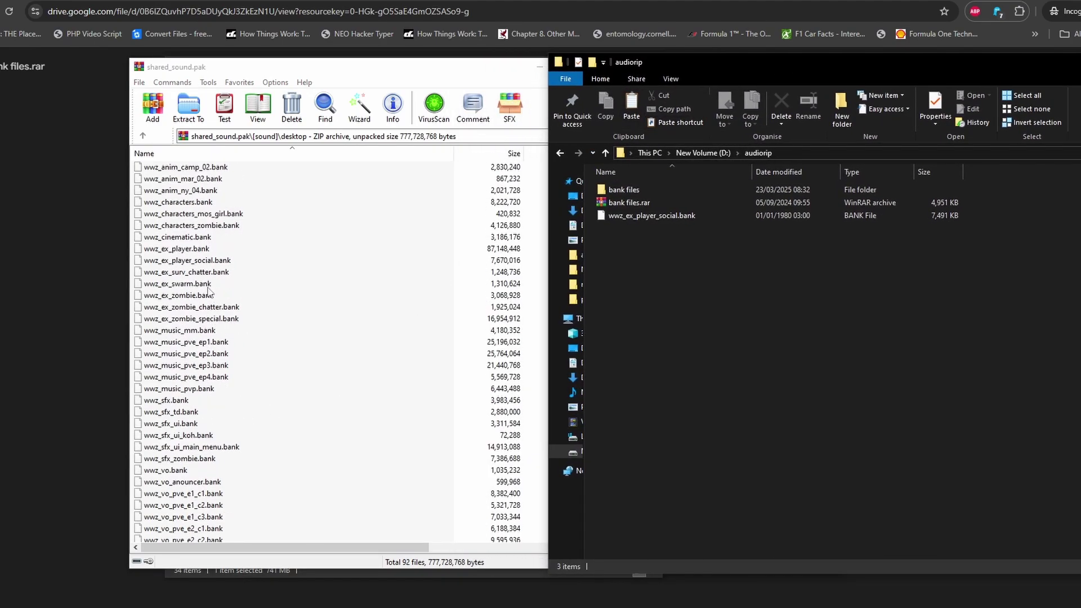
pyautogui.click(206, 203)
pyautogui.click(212, 217)
pyautogui.click(212, 224)
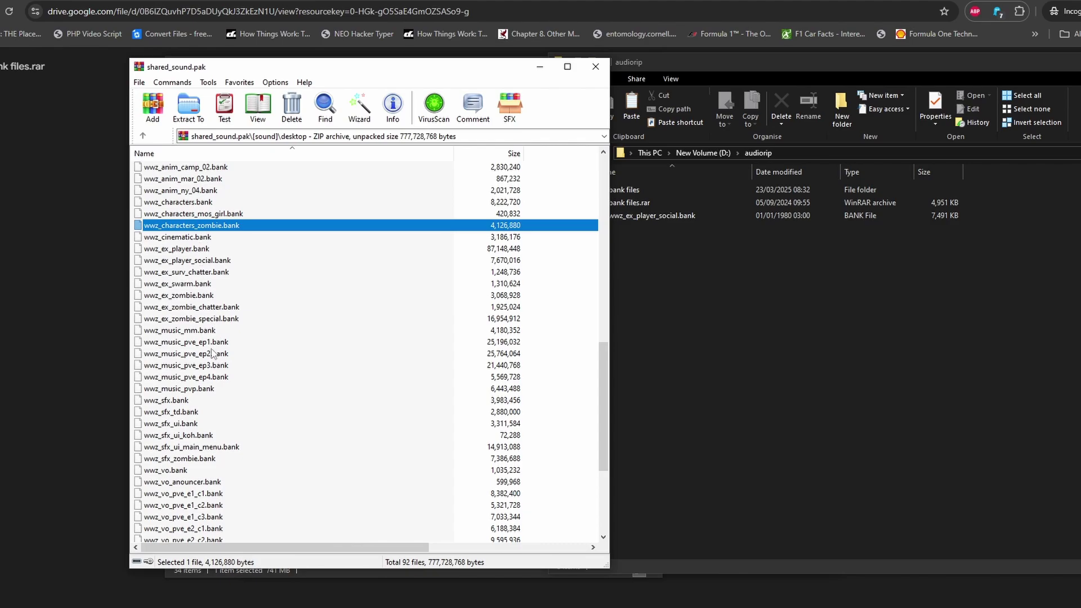
pyautogui.click(204, 251)
pyautogui.click(205, 260)
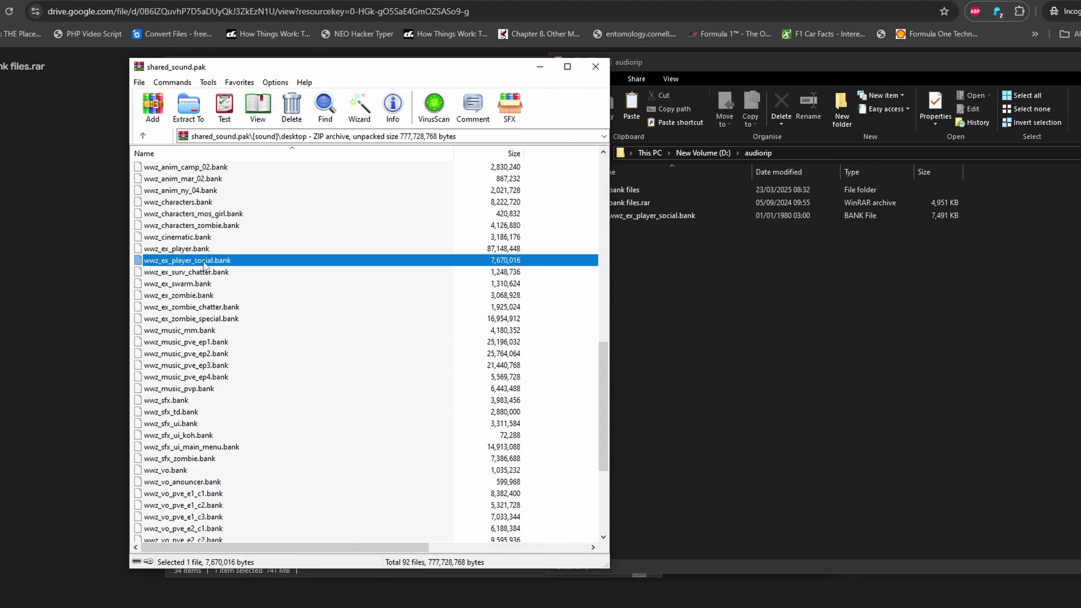
# Scroll through the 92 .bank files listed in the archive's sound folder
pyautogui.scroll(5, 193, 312)
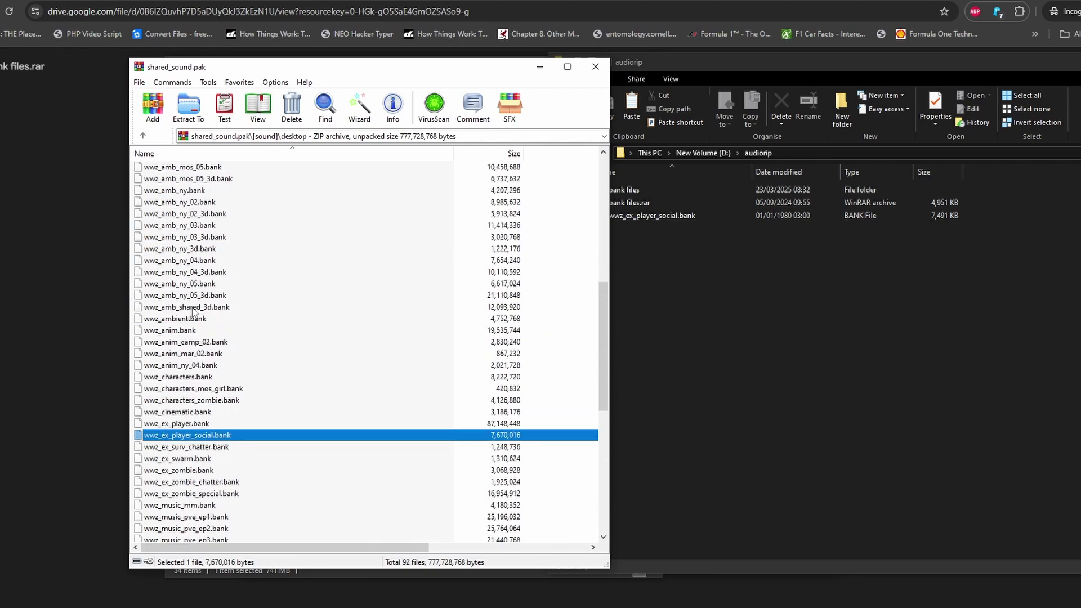
pyautogui.scroll(10, 193, 312)
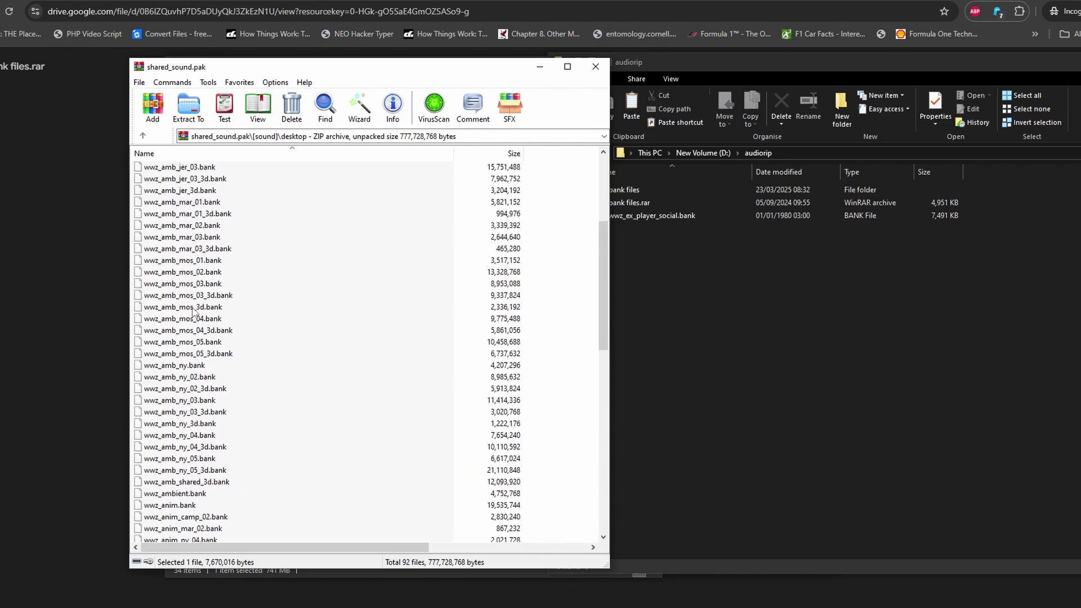
pyautogui.scroll(-6, 201, 322)
pyautogui.scroll(-6, 201, 321)
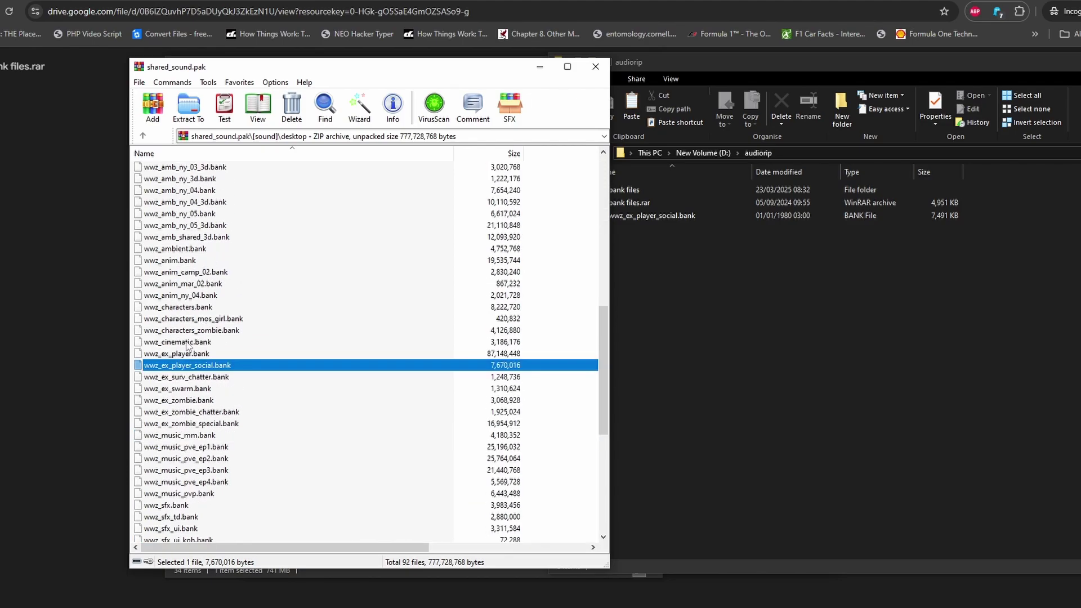
pyautogui.scroll(-4, 208, 364)
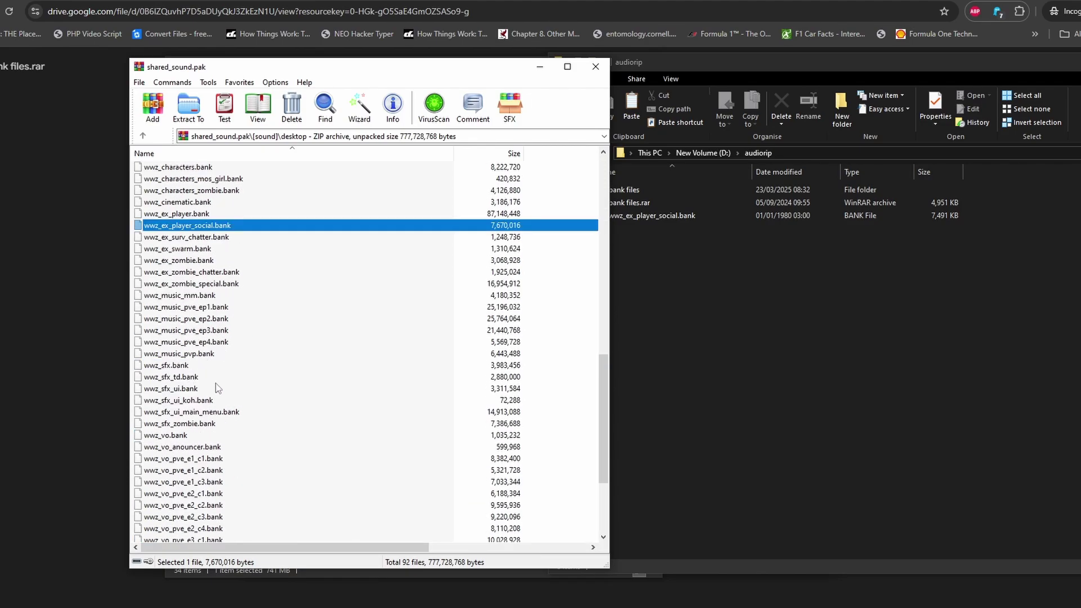
pyautogui.scroll(-4, 189, 387)
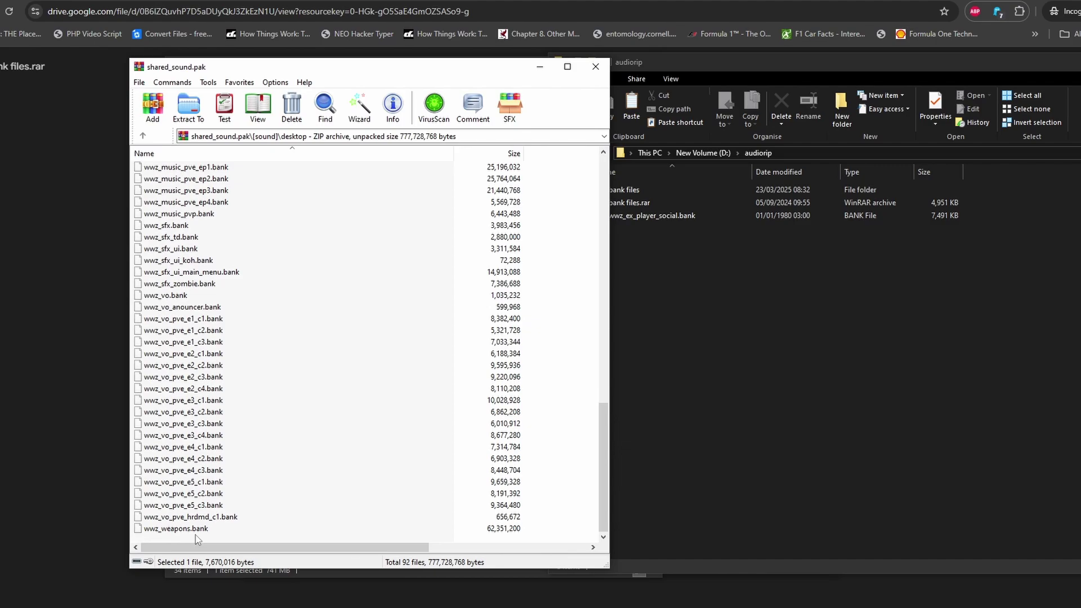
pyautogui.scroll(5, 236, 363)
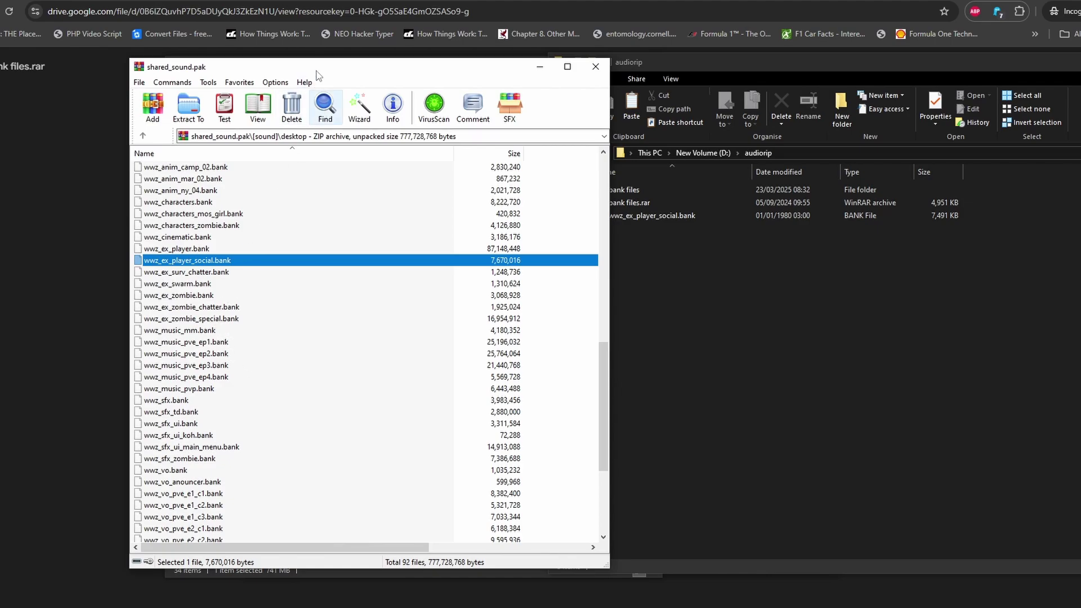
pyautogui.moveTo(316, 70); pyautogui.dragTo(258, 74)
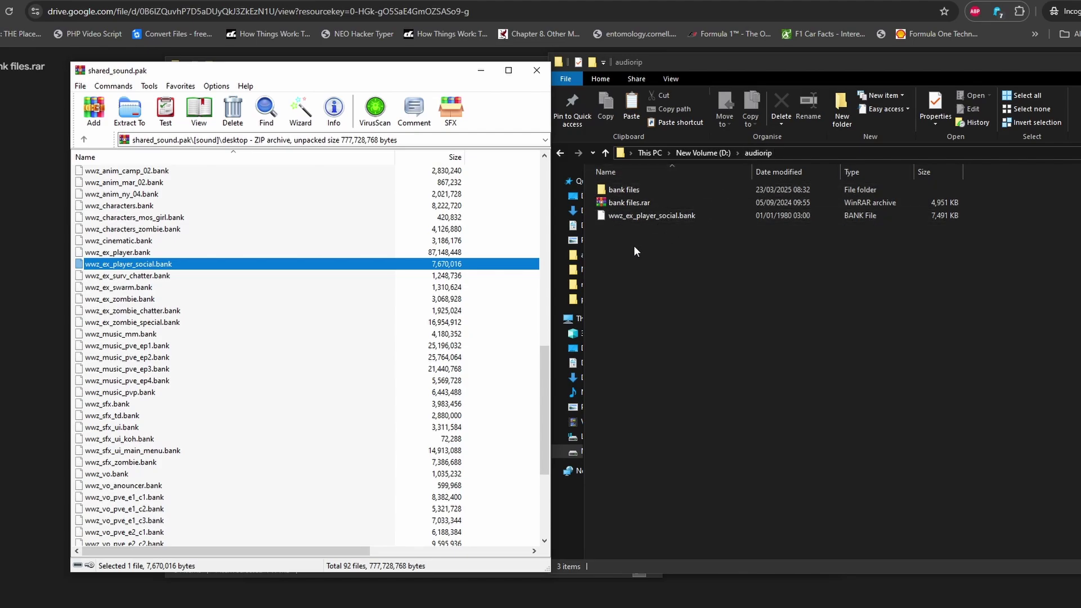
pyautogui.click(650, 215)
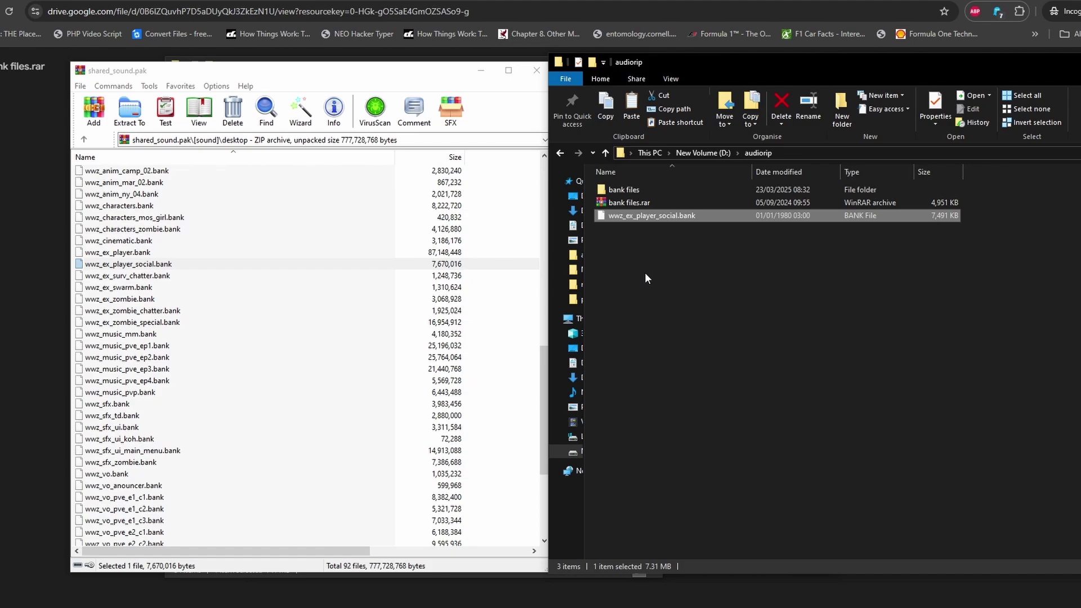
pyautogui.click(645, 274)
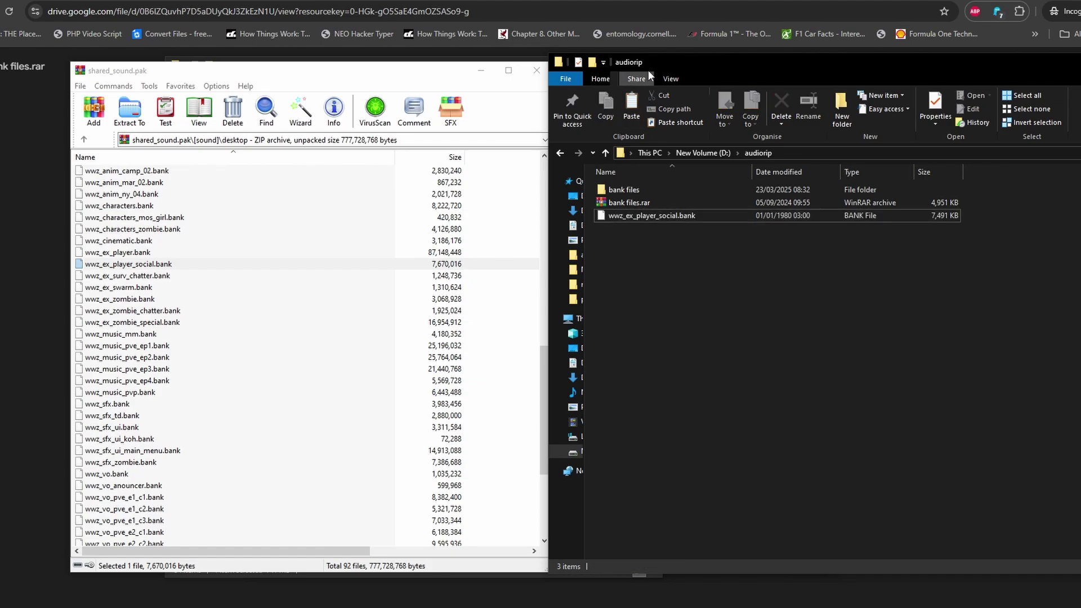
pyautogui.moveTo(660, 65); pyautogui.dragTo(514, 72)
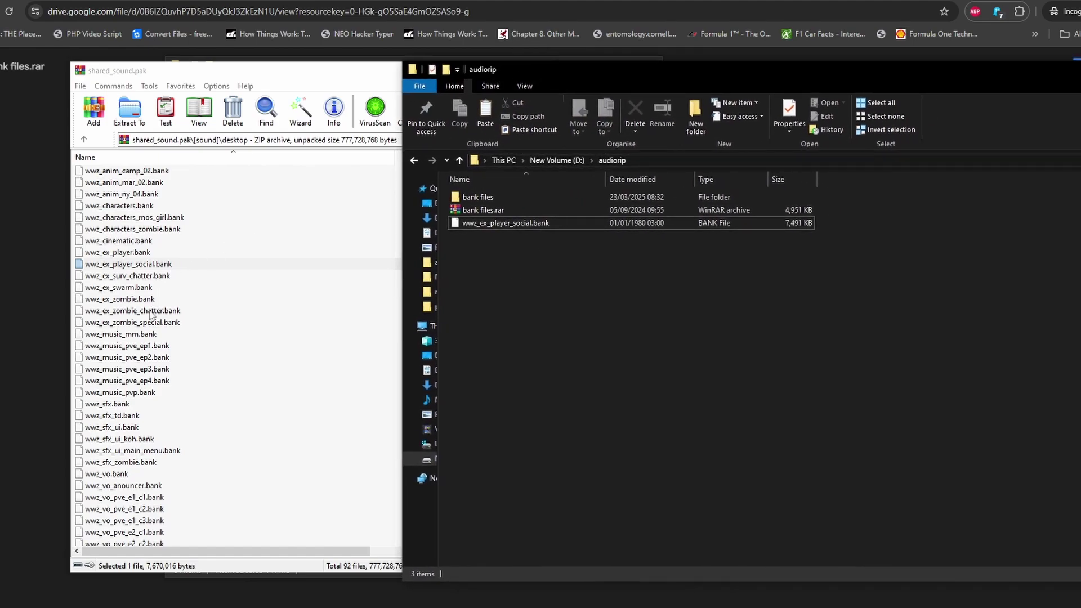
pyautogui.click(138, 357)
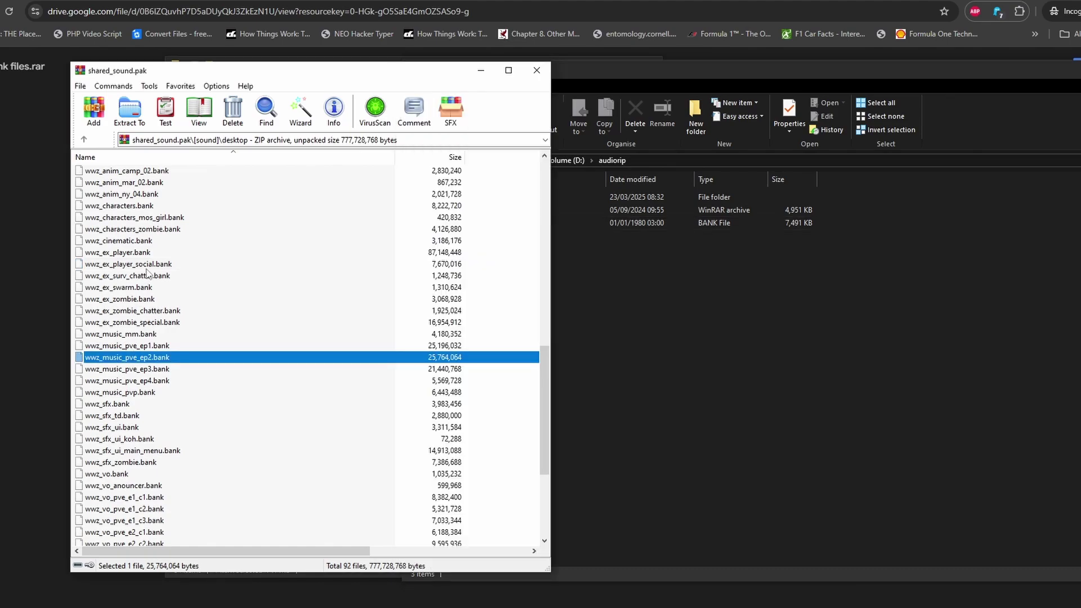
pyautogui.scroll(6, 152, 311)
pyautogui.scroll(9, 152, 311)
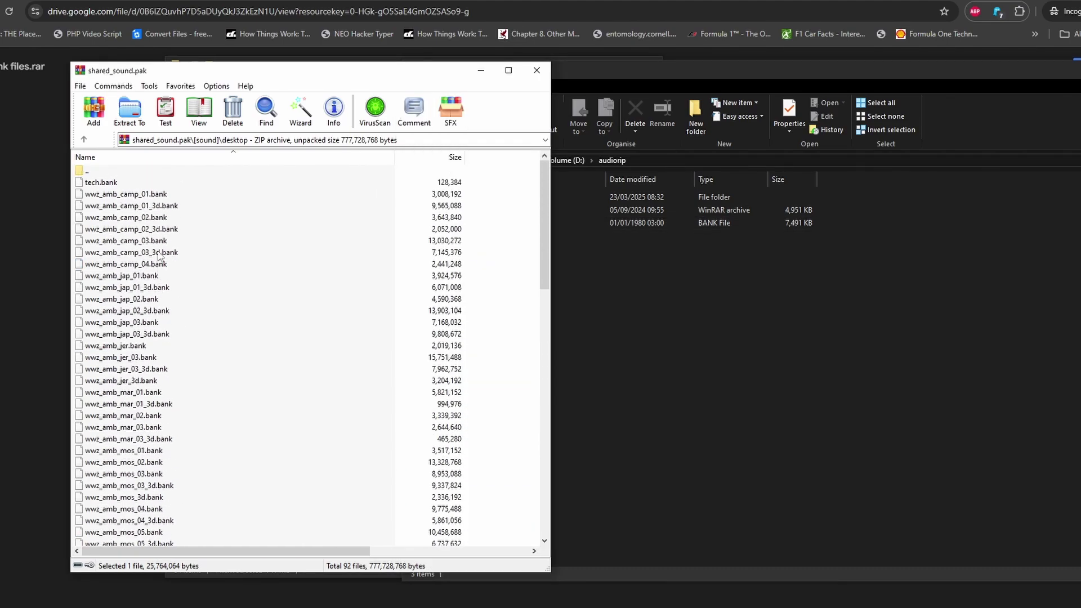
pyautogui.scroll(-6, 181, 458)
pyautogui.scroll(-7, 181, 459)
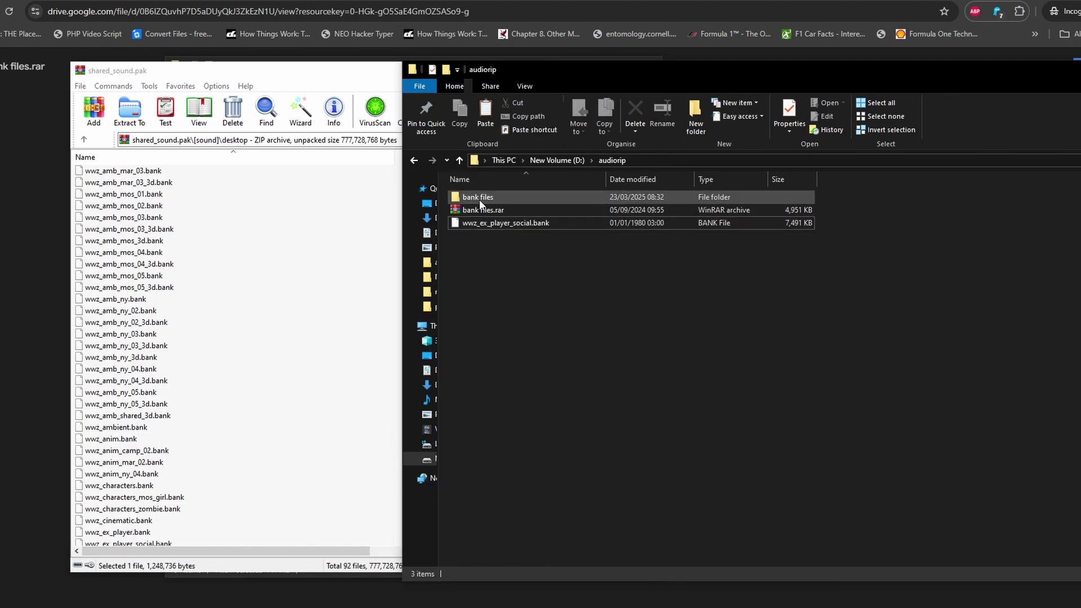
# Copy all eight extractor files from bank files directly into audiorip
pyautogui.doubleClick(478, 197)
pyautogui.moveTo(509, 325); pyautogui.dragTo(478, 194)
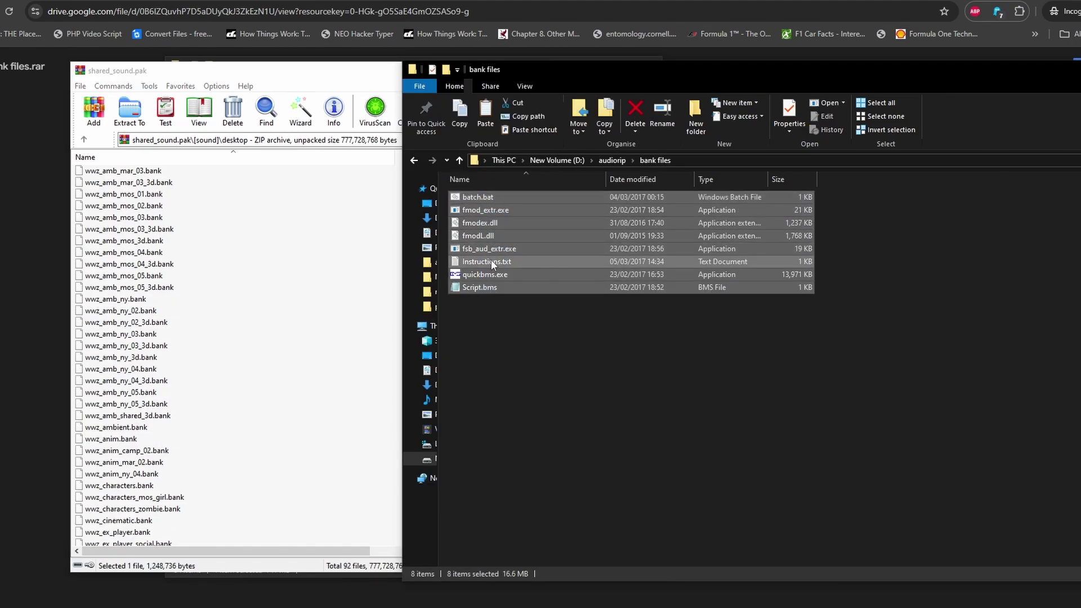
pyautogui.rightClick(491, 259)
pyautogui.click(535, 412)
pyautogui.click(612, 160)
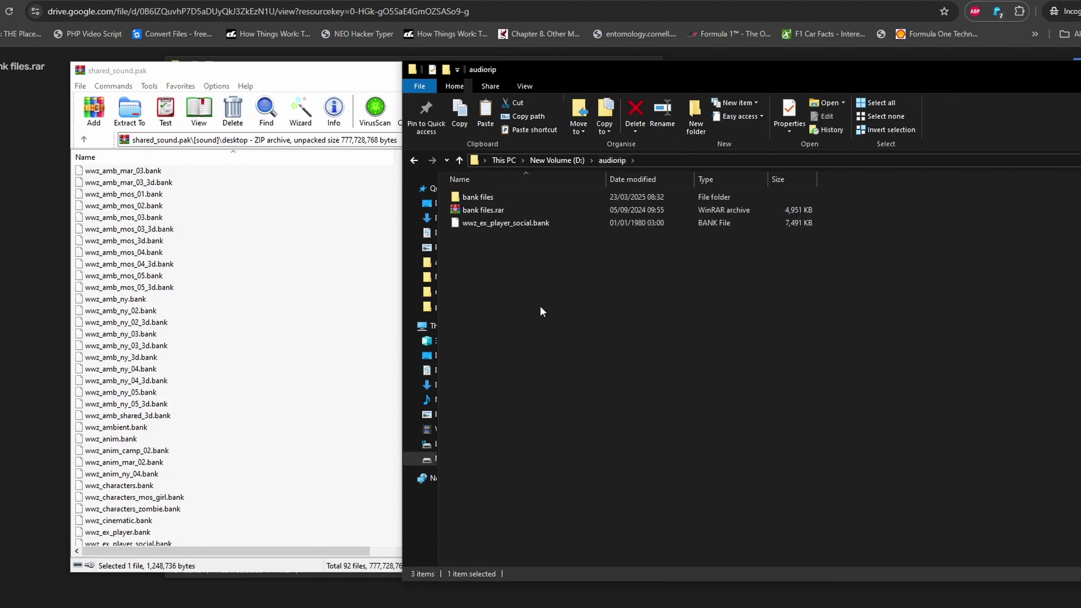
pyautogui.rightClick(553, 315)
pyautogui.click(568, 398)
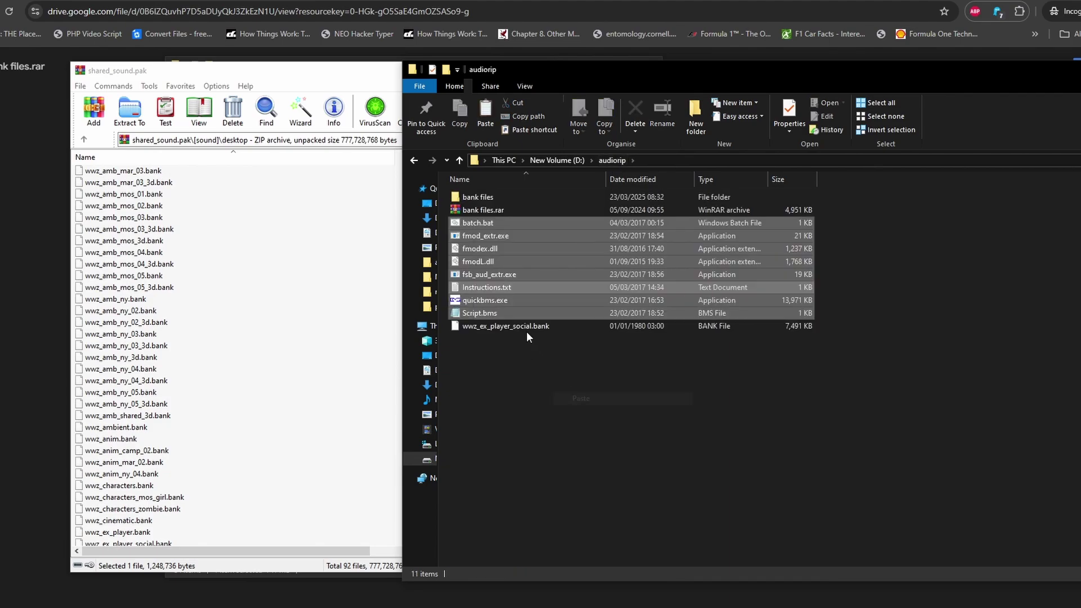
pyautogui.click(527, 335)
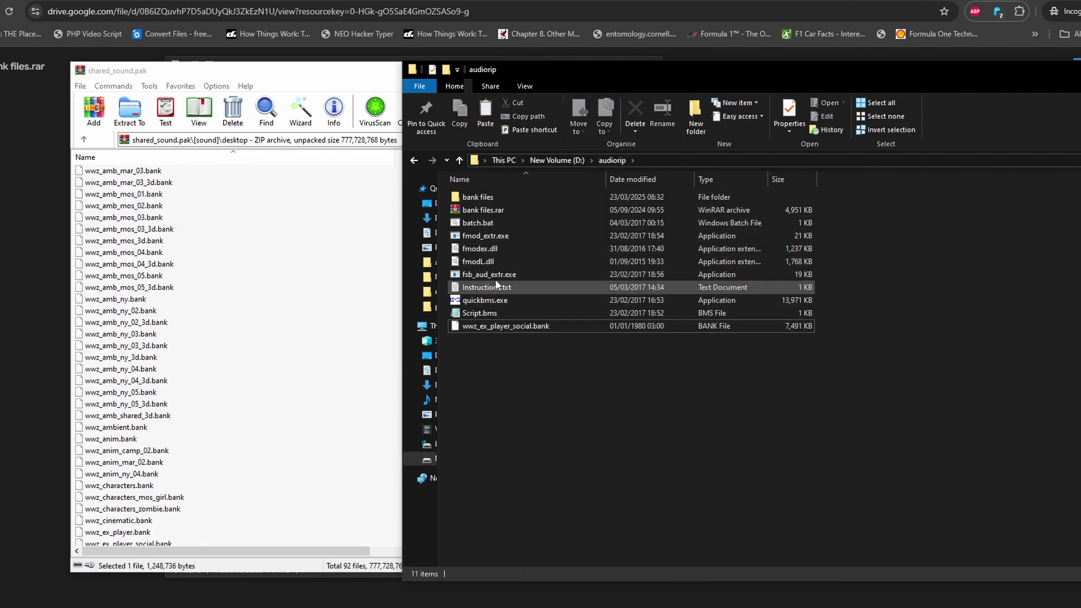
# Create a new folder named characteraudio in audiorip
pyautogui.rightClick(510, 381)
pyautogui.moveTo(570, 529)
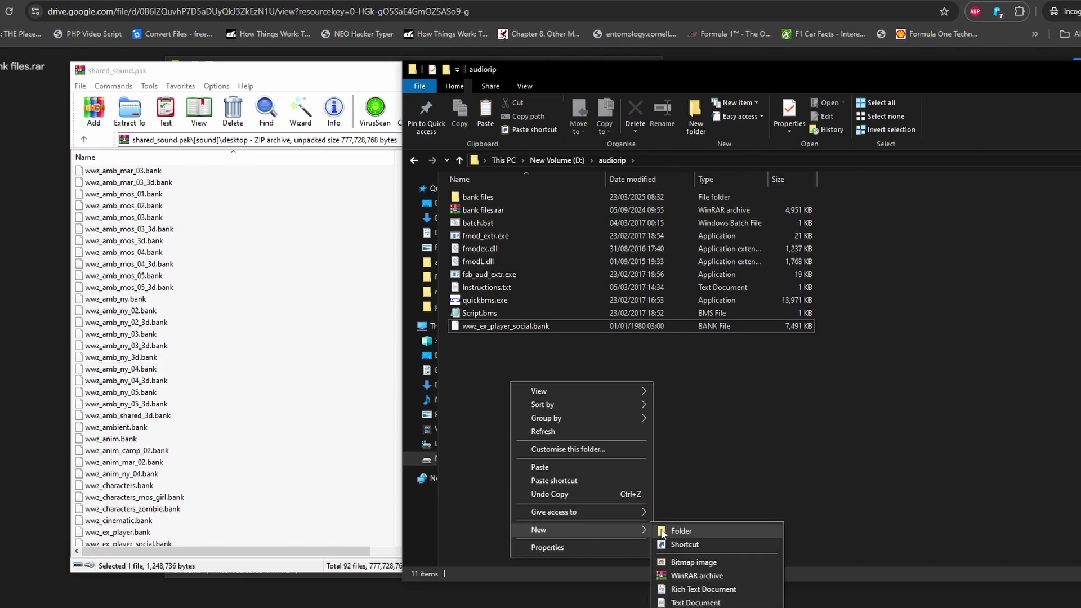
pyautogui.click(675, 519)
pyautogui.write('characteraudio')
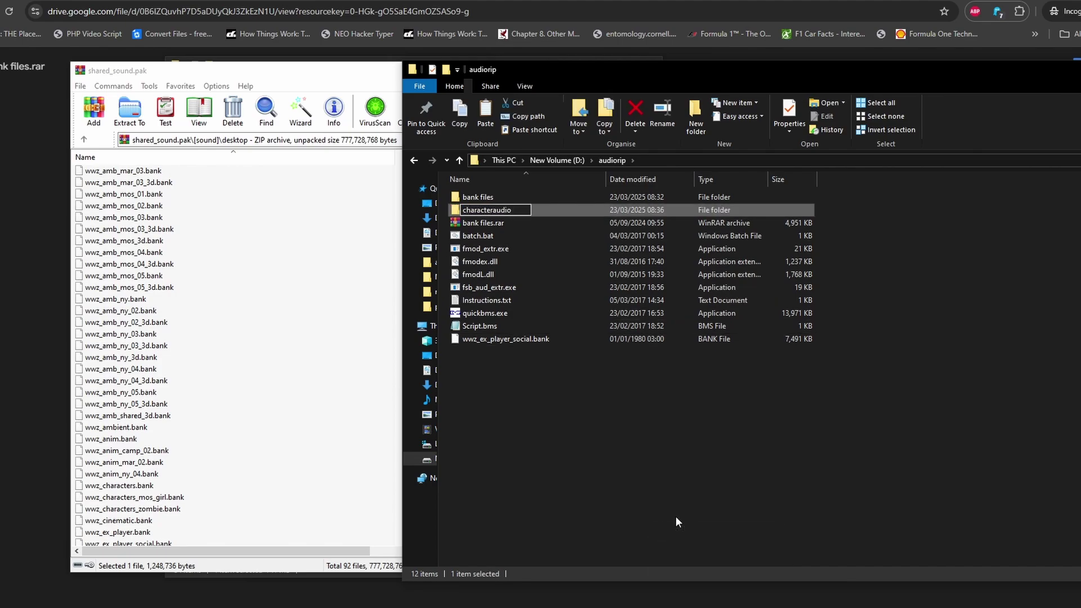
pyautogui.press('Return')
pyautogui.click(675, 521)
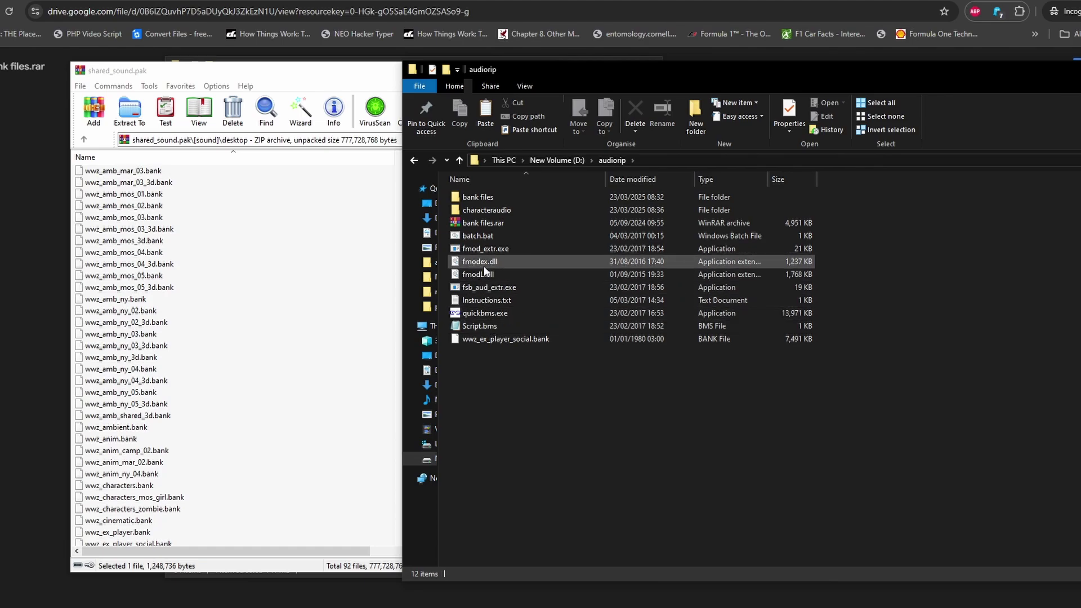
# Copy fsb_aud_extr.exe, fmodL.dll and fmodex.dll into characteraudio, then return to audiorip
pyautogui.click(491, 287)
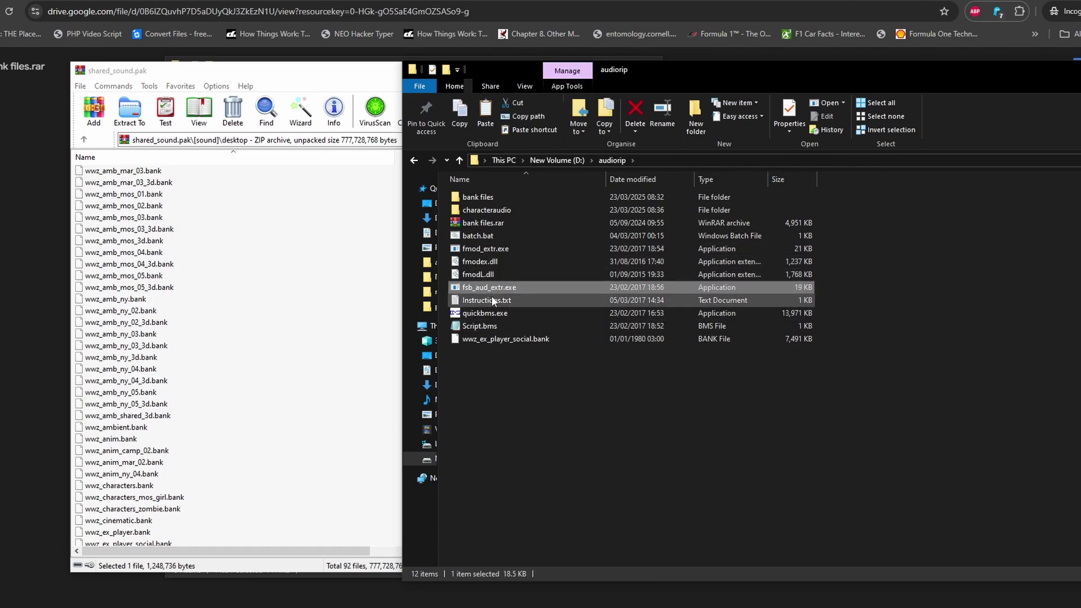
pyautogui.keyDown('ctrl'); pyautogui.click(488, 276); pyautogui.keyUp('ctrl')
pyautogui.keyDown('ctrl'); pyautogui.click(493, 263); pyautogui.keyUp('ctrl')
pyautogui.rightClick(493, 263)
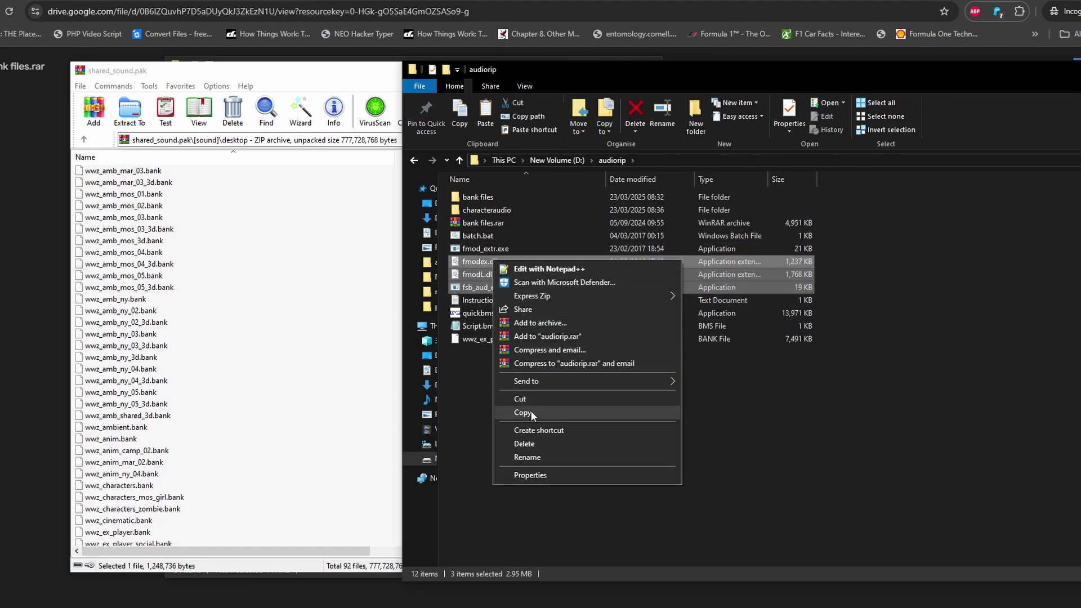
pyautogui.click(530, 412)
pyautogui.doubleClick(485, 207)
pyautogui.rightClick(523, 263)
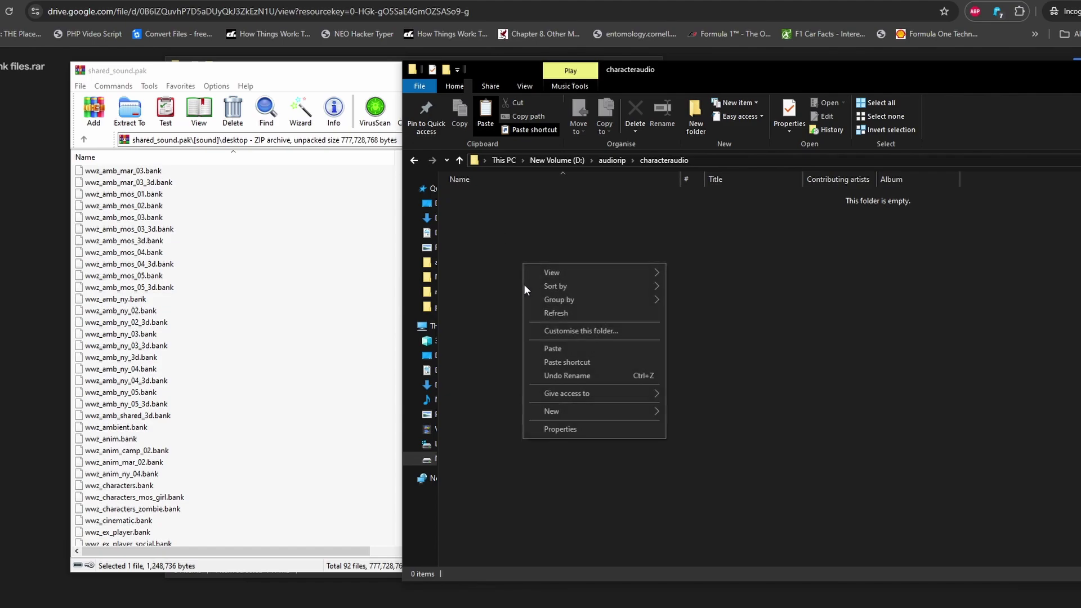
pyautogui.click(556, 345)
pyautogui.click(606, 279)
pyautogui.click(612, 160)
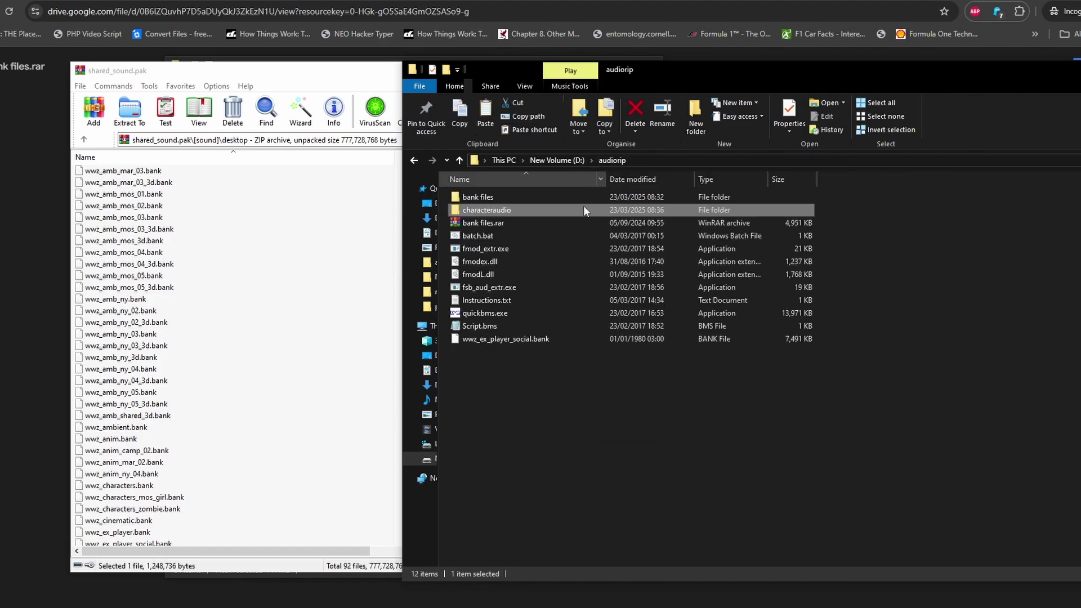
# Create a new folder named newyorkmusic in audiorip
pyautogui.rightClick(545, 402)
pyautogui.moveTo(589, 549)
pyautogui.click(737, 462)
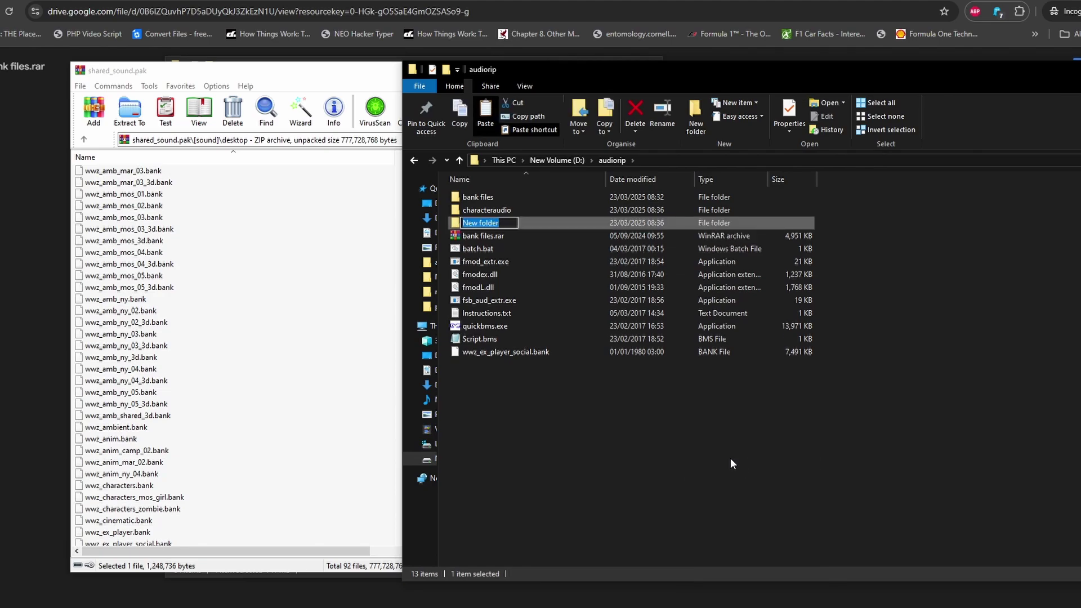
pyautogui.write('newyorkmusic')
pyautogui.press('Return')
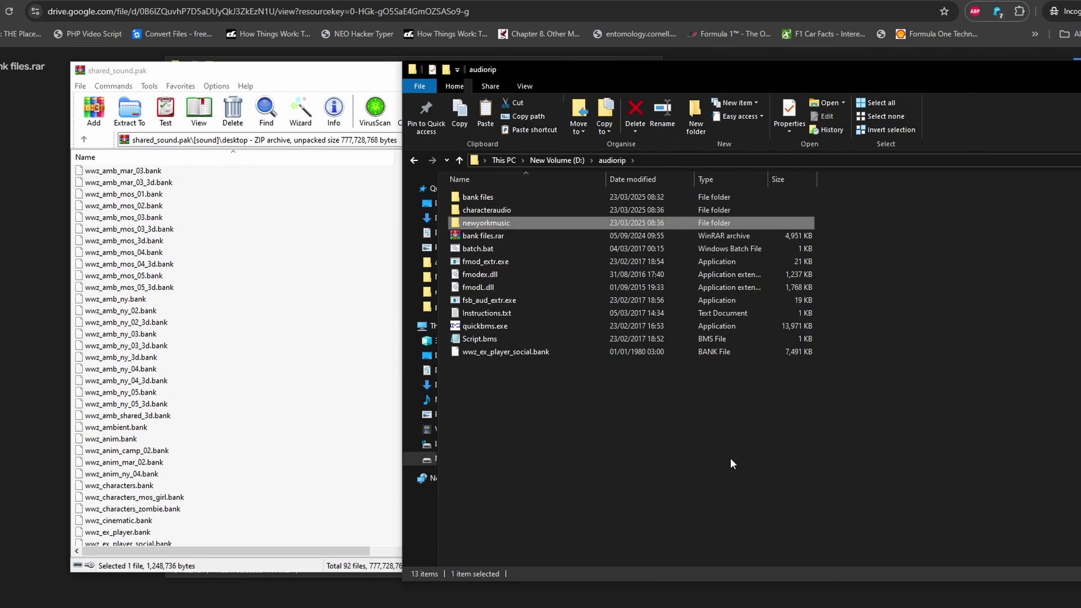
# Paste the three copied extractor files into newyorkmusic and return to audiorip
pyautogui.doubleClick(515, 222)
pyautogui.rightClick(517, 266)
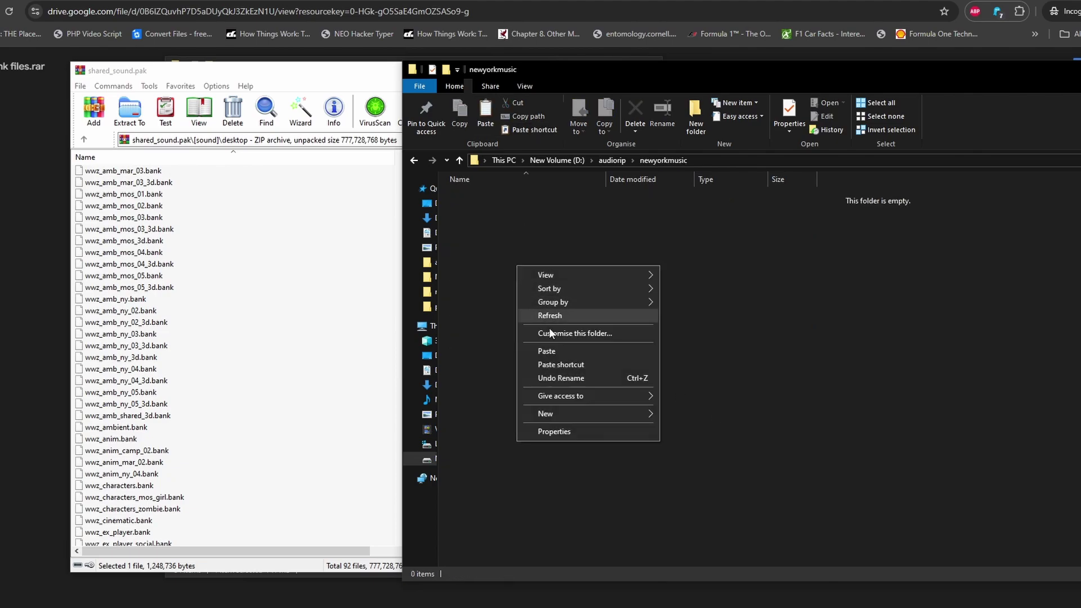
pyautogui.click(545, 351)
pyautogui.click(604, 309)
pyautogui.click(612, 159)
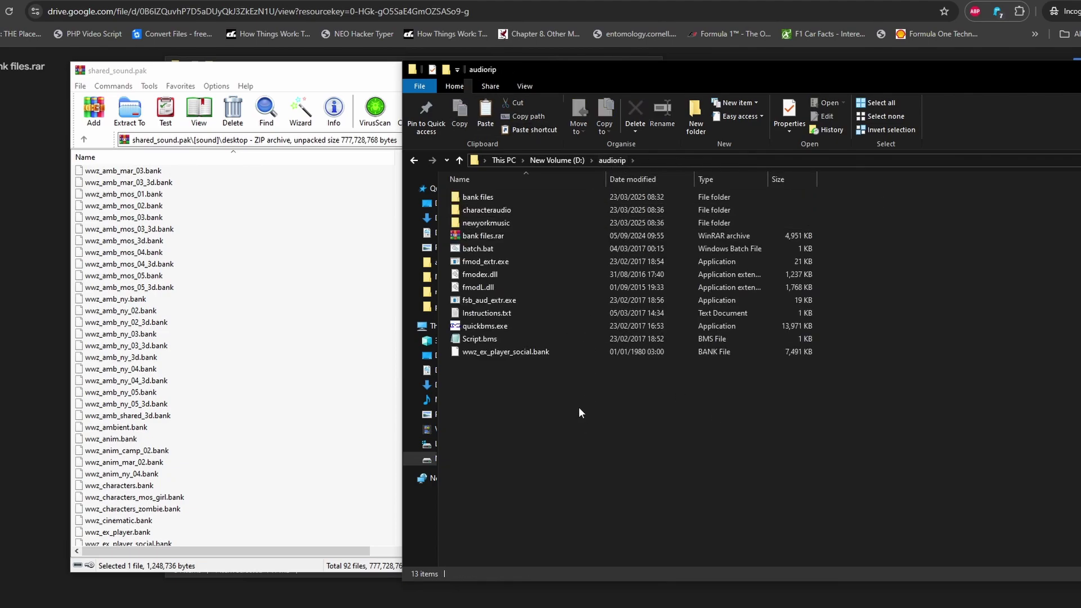